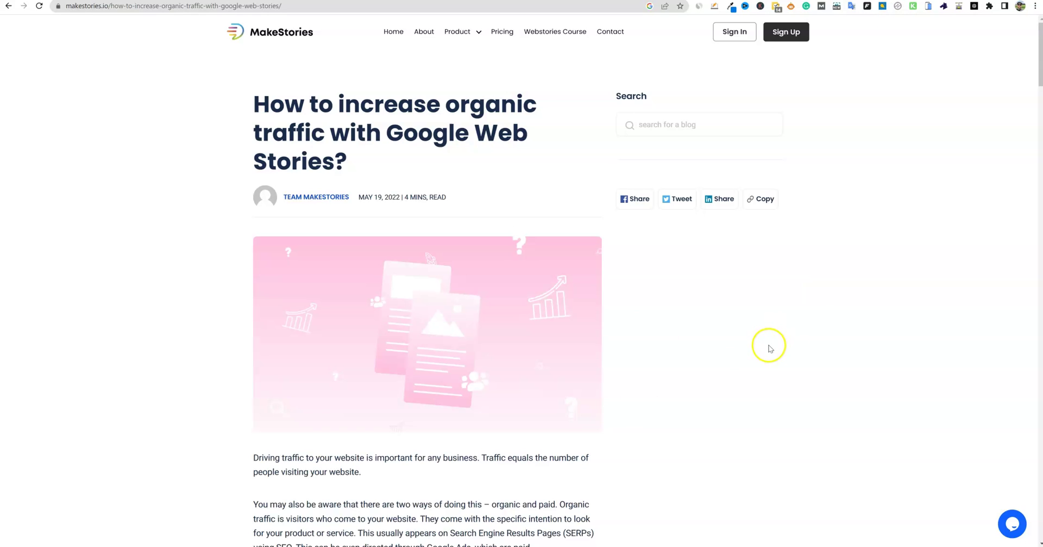
- Read down through the MakeStories blog article on web stories
{"action": "scroll", "coordinate": [724, 373], "scroll_direction": "down", "scroll_amount": 2}
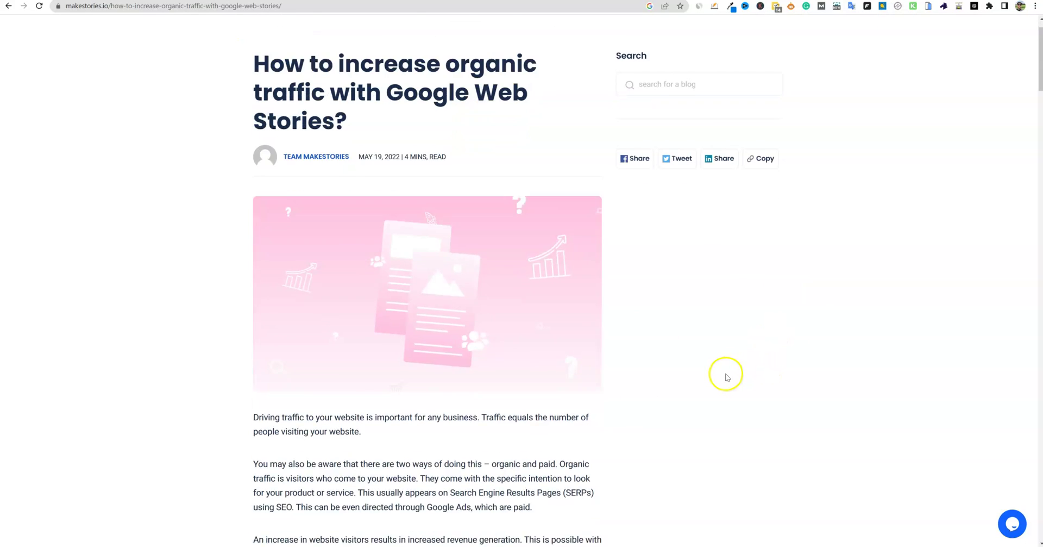
{"action": "scroll", "coordinate": [724, 374], "scroll_direction": "down", "scroll_amount": 1}
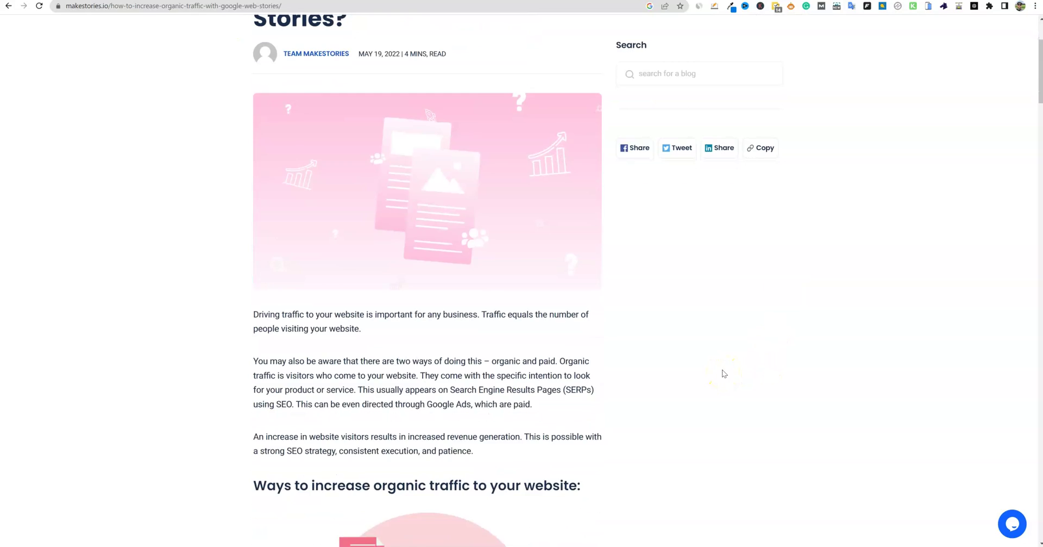
{"action": "scroll", "coordinate": [725, 374], "scroll_direction": "up", "scroll_amount": 3}
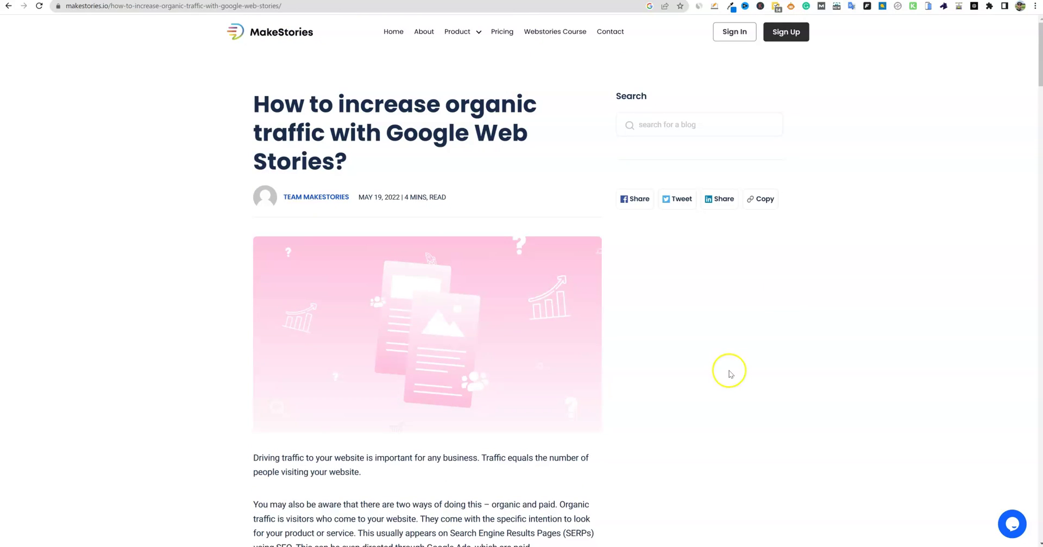
{"action": "scroll", "coordinate": [725, 372], "scroll_direction": "down", "scroll_amount": 1}
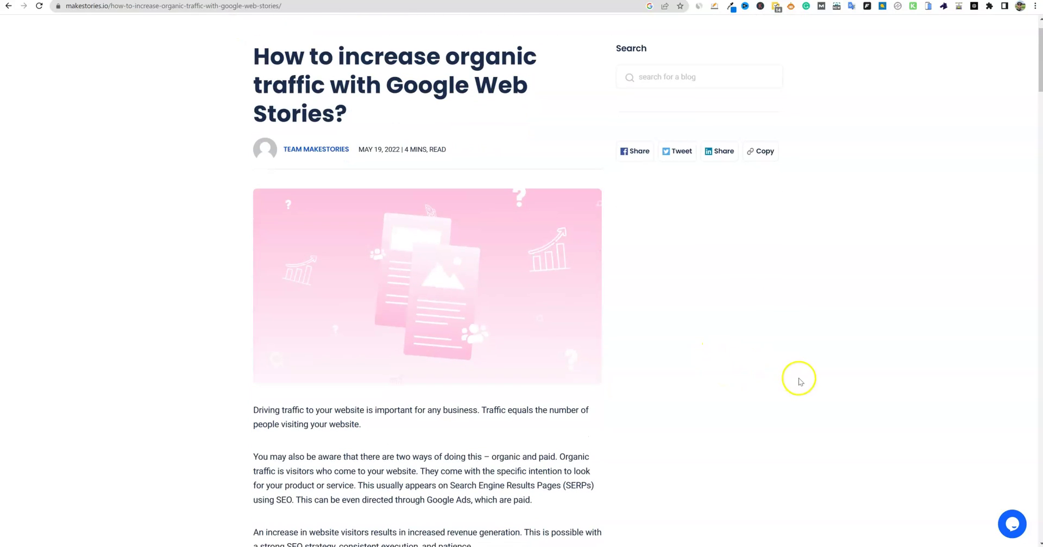
{"action": "scroll", "coordinate": [757, 367], "scroll_direction": "down", "scroll_amount": 1}
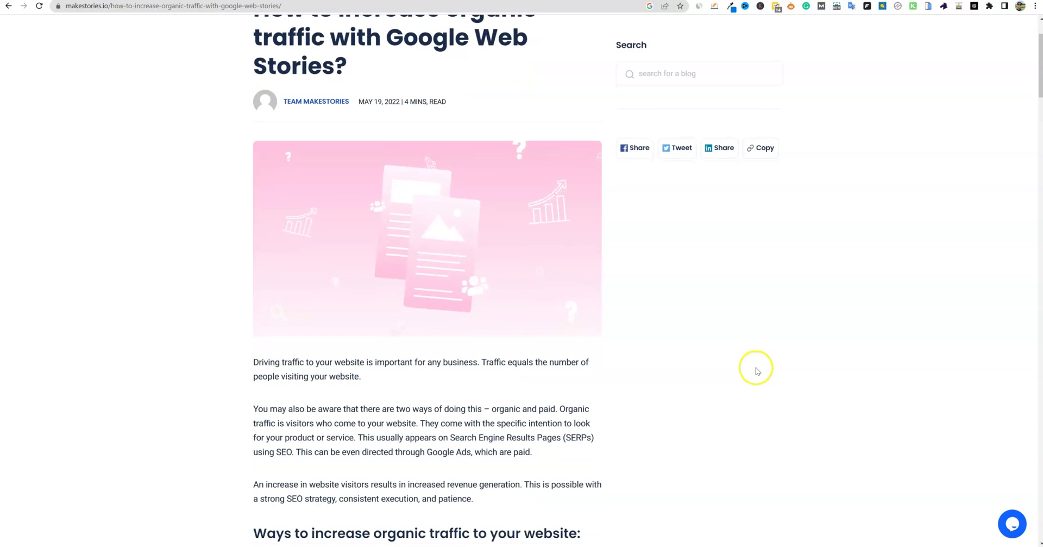
{"action": "scroll", "coordinate": [758, 363], "scroll_direction": "up", "scroll_amount": 2}
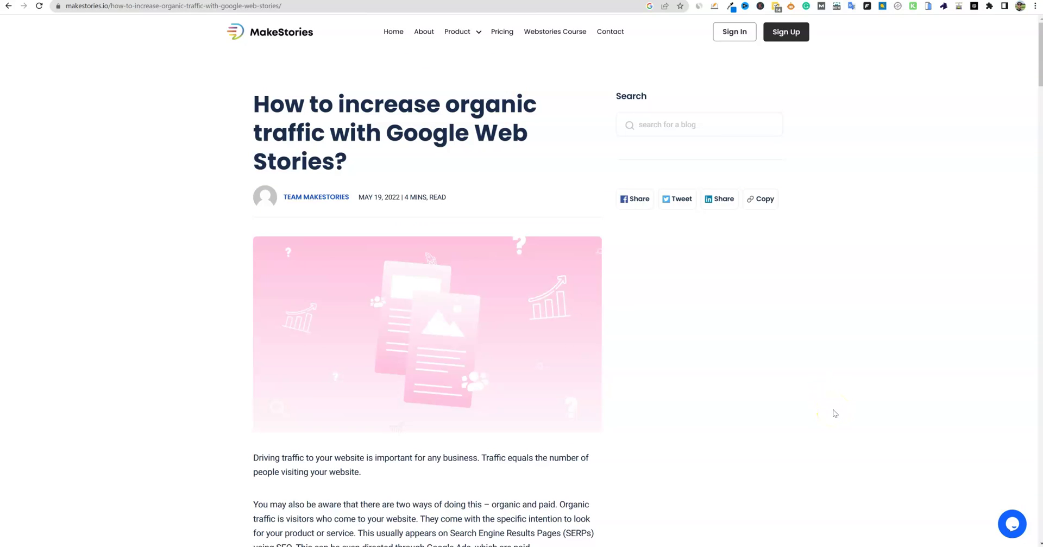
{"action": "scroll", "coordinate": [801, 382], "scroll_direction": "down", "scroll_amount": 1}
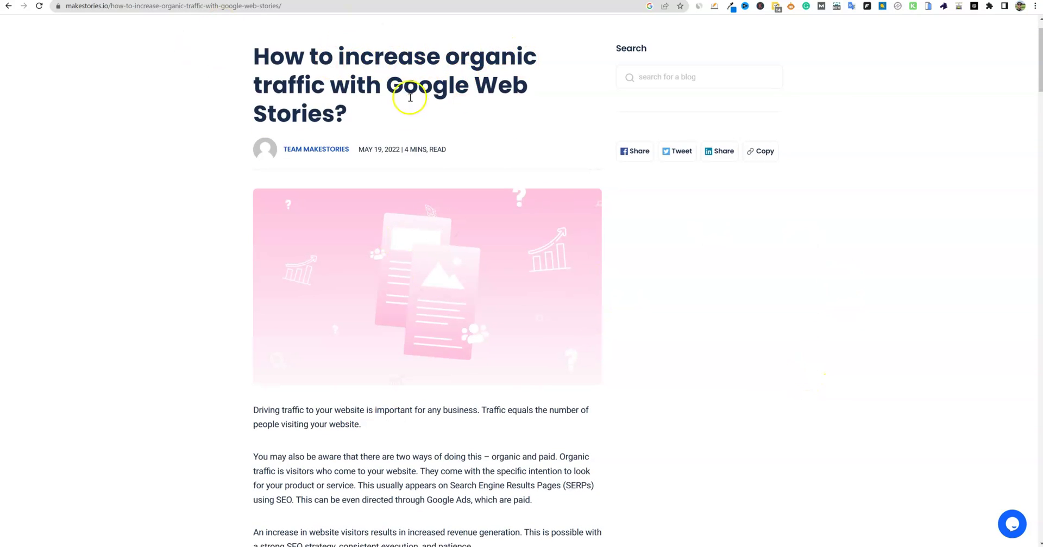
{"action": "scroll", "coordinate": [533, 236], "scroll_direction": "down", "scroll_amount": 4}
{"action": "scroll", "coordinate": [539, 242], "scroll_direction": "down", "scroll_amount": 11}
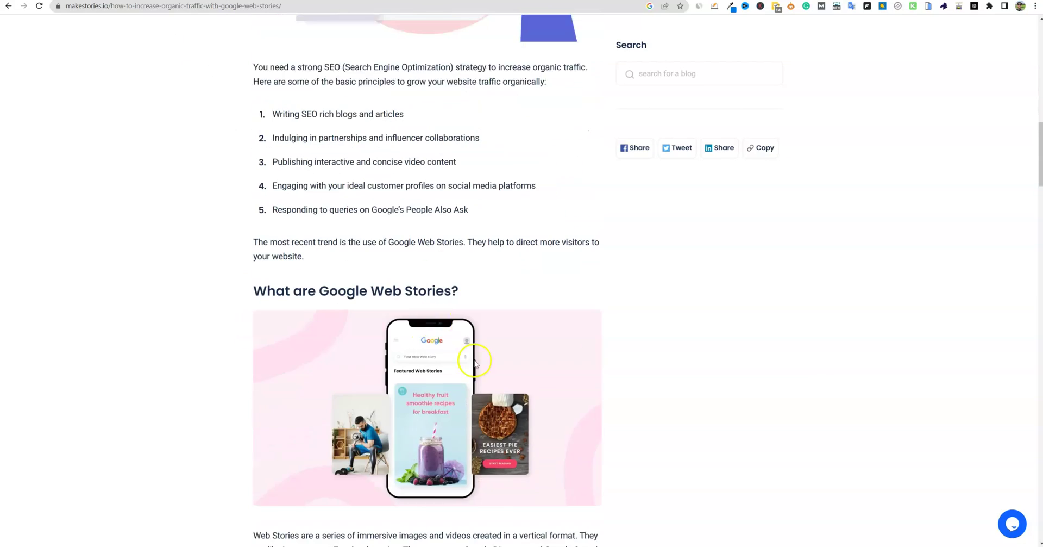
{"action": "scroll", "coordinate": [475, 363], "scroll_direction": "down", "scroll_amount": 1}
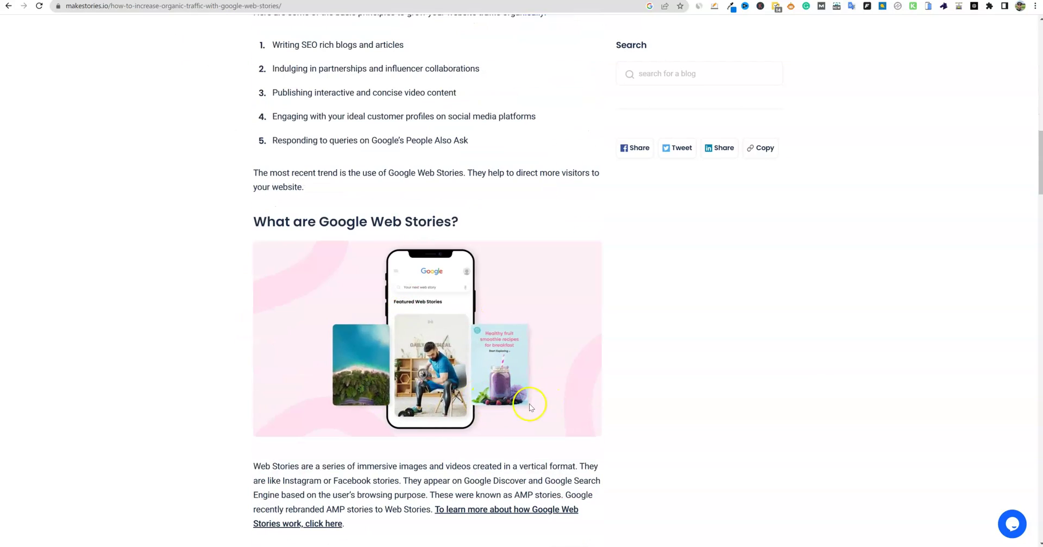
{"action": "scroll", "coordinate": [656, 414], "scroll_direction": "down", "scroll_amount": 1}
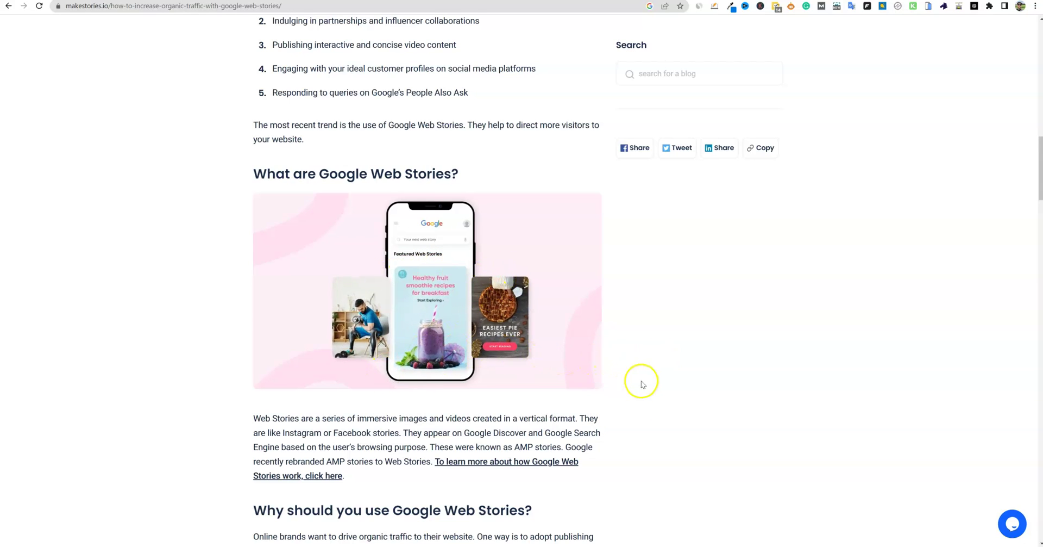
- Reach the numbered organic-traffic tips, then show YouTube results for 'increase traffic with web stories'
{"action": "scroll", "coordinate": [641, 385], "scroll_direction": "down", "scroll_amount": 7}
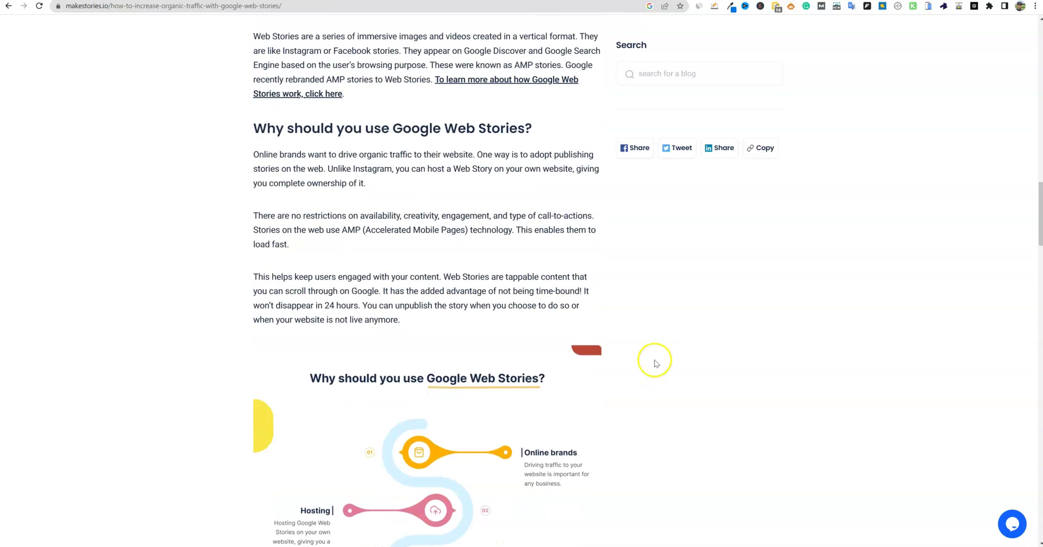
{"action": "scroll", "coordinate": [655, 363], "scroll_direction": "up", "scroll_amount": 4}
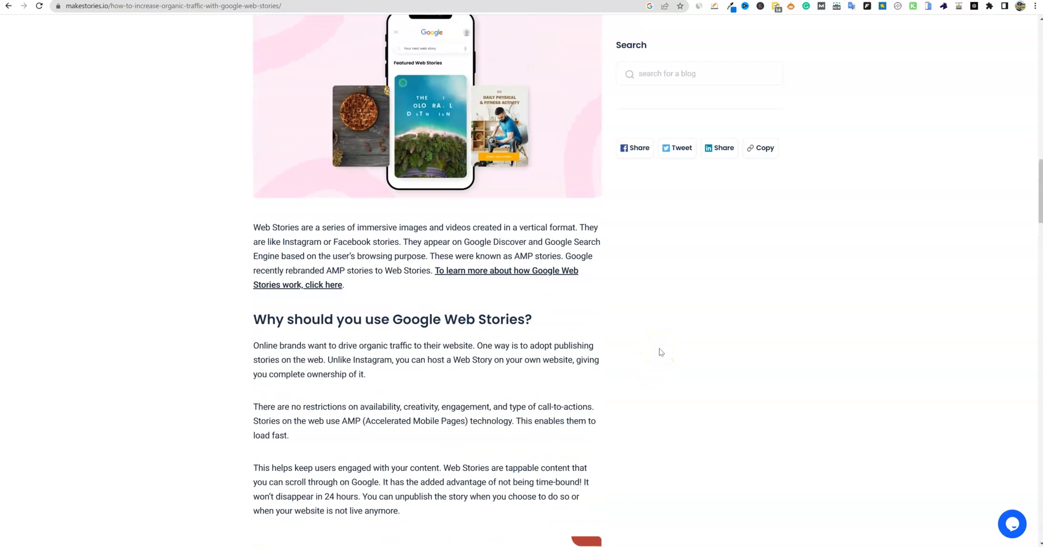
{"action": "scroll", "coordinate": [660, 352], "scroll_direction": "down", "scroll_amount": 10}
{"action": "scroll", "coordinate": [660, 350], "scroll_direction": "down", "scroll_amount": 9}
{"action": "scroll", "coordinate": [659, 347], "scroll_direction": "down", "scroll_amount": 20}
{"action": "scroll", "coordinate": [657, 345], "scroll_direction": "up", "scroll_amount": 15}
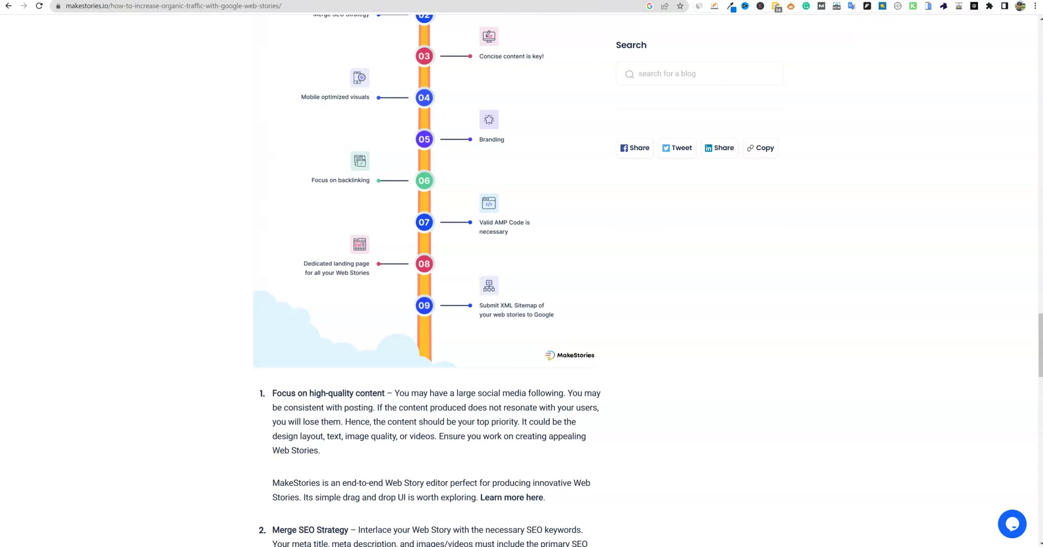
{"action": "key", "text": "ctrl+Tab"}
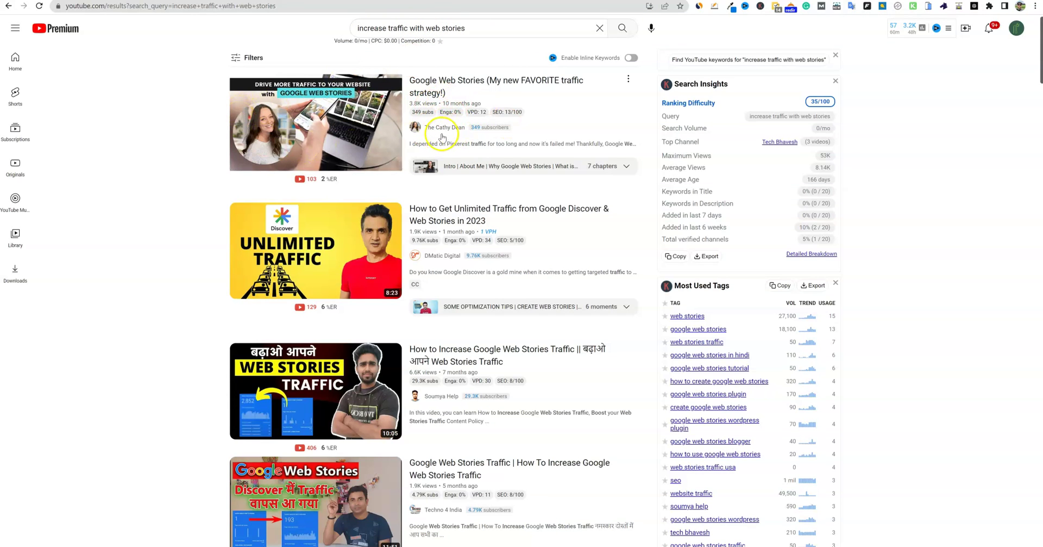
{"action": "mouse_move", "coordinate": [442, 132]}
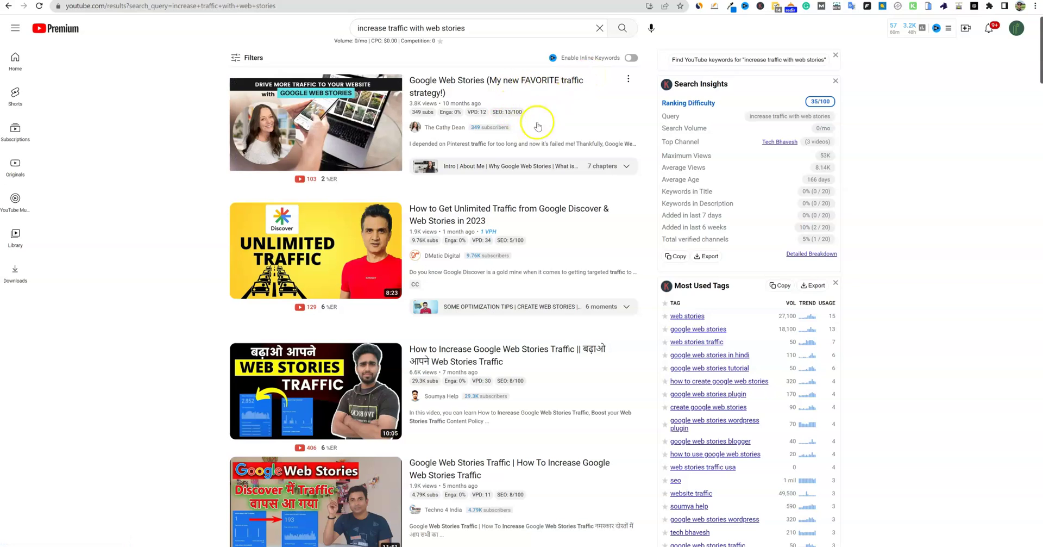
{"action": "mouse_move", "coordinate": [598, 146]}
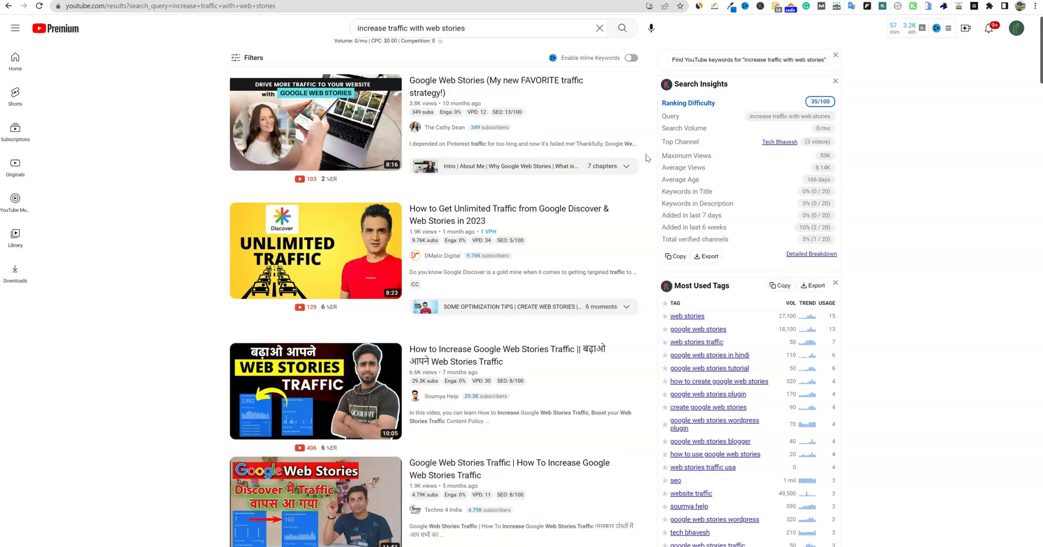
{"action": "mouse_move", "coordinate": [536, 168]}
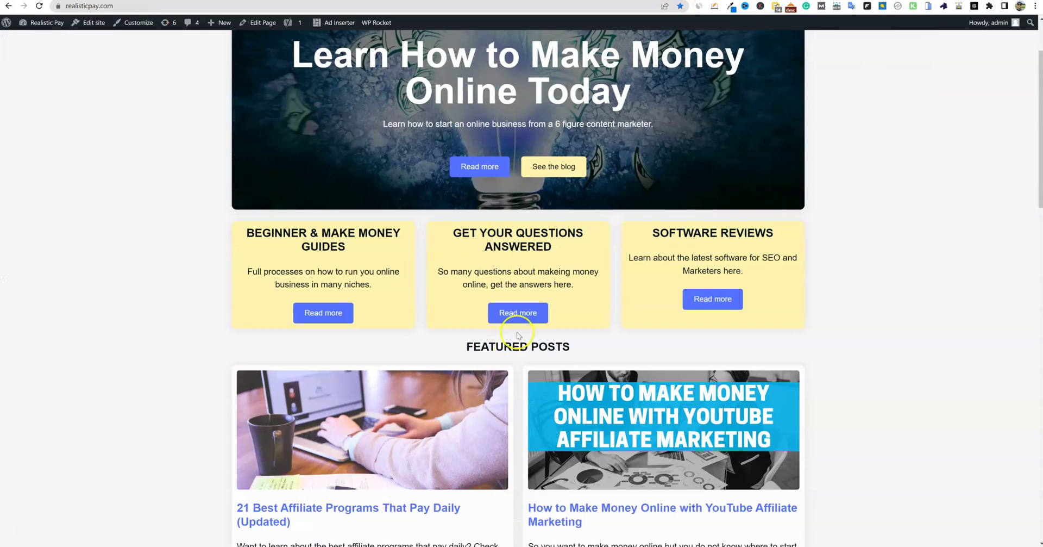
- Look over the Realistic Pay site's front page, then bring up Stori's My Stories library
{"action": "scroll", "coordinate": [511, 326], "scroll_direction": "down", "scroll_amount": 7}
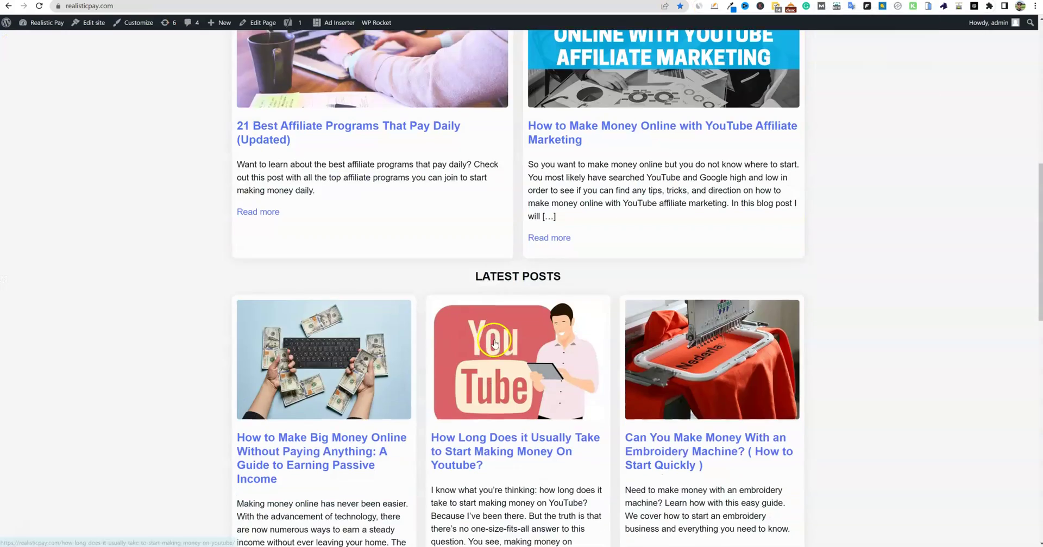
{"action": "scroll", "coordinate": [494, 343], "scroll_direction": "down", "scroll_amount": 5}
{"action": "scroll", "coordinate": [468, 344], "scroll_direction": "up", "scroll_amount": 15}
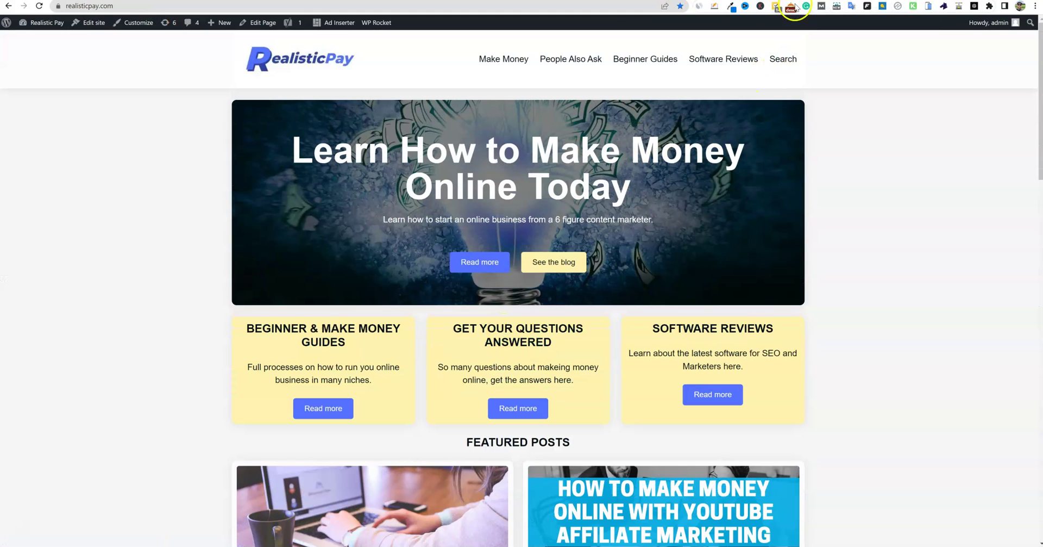
{"action": "left_click", "coordinate": [795, 9]}
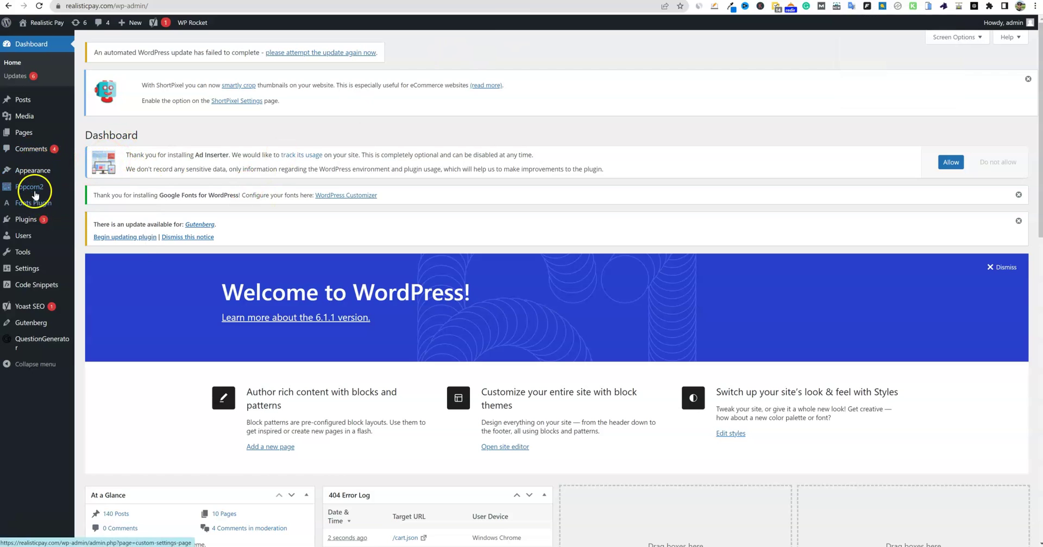
- Open WordPress's Add Plugins page and search the plugin directory for 'web'
{"action": "left_click", "coordinate": [101, 234]}
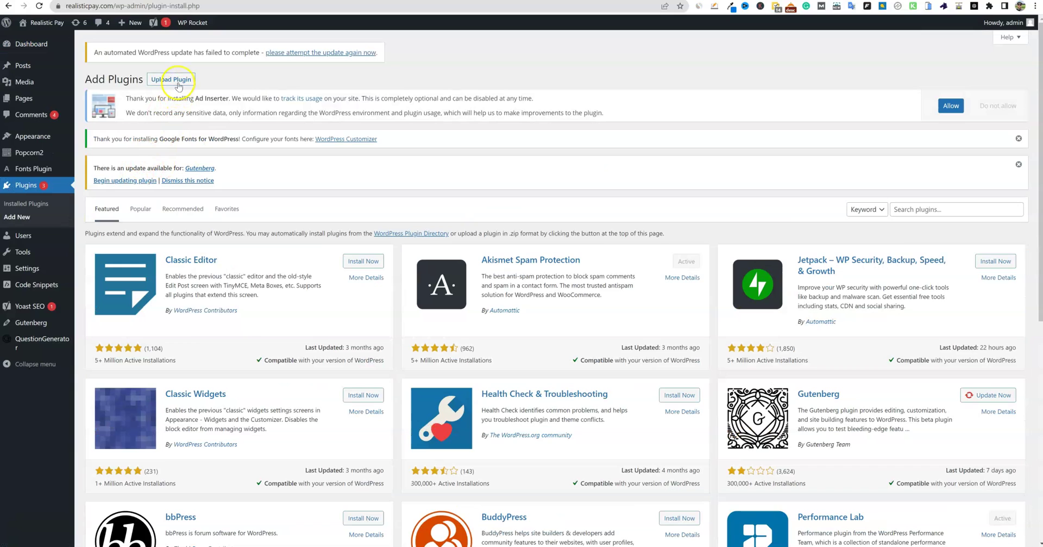
{"action": "left_click", "coordinate": [897, 210]}
{"action": "type", "text": "web"}
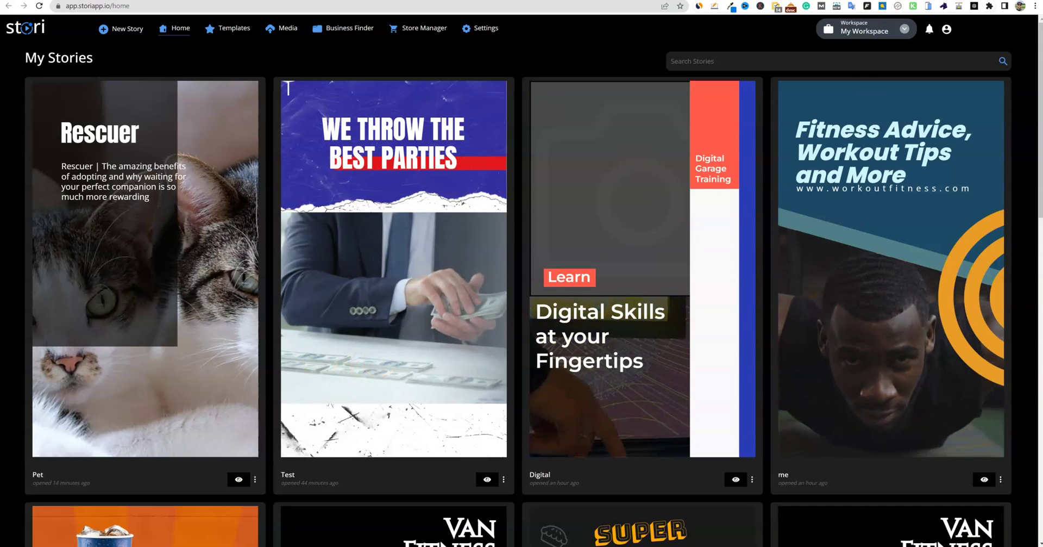
- Return to the WordPress 'web story' plugin results led by Google's Web Stories
{"action": "left_click", "coordinate": [891, 1]}
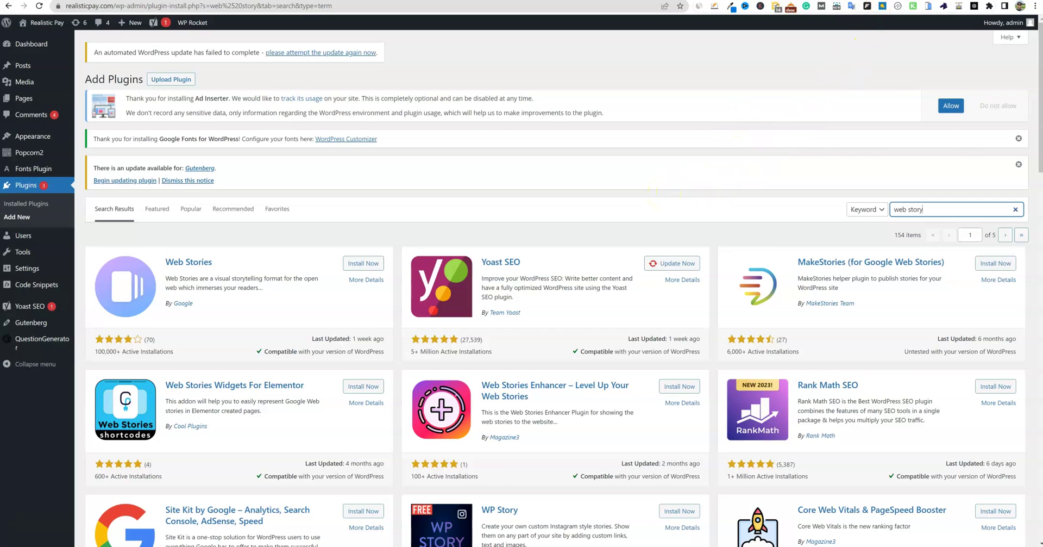
- Switch from WordPress Add Plugins to the Stori My Stories dashboard
{"action": "left_click", "coordinate": [847, 1]}
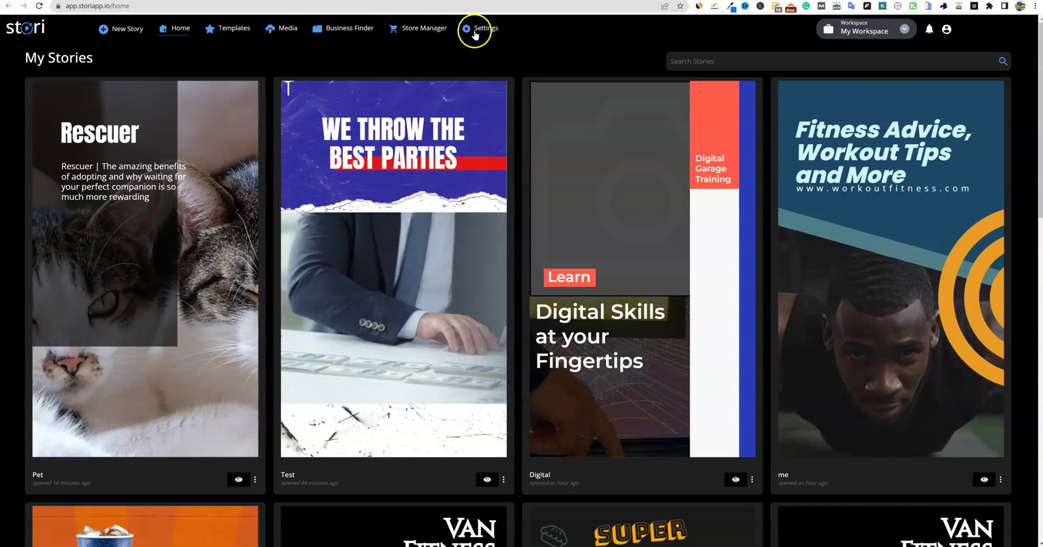
- Open Stori's Digital Store Manager and reload it to show the product list
{"action": "left_click", "coordinate": [422, 29]}
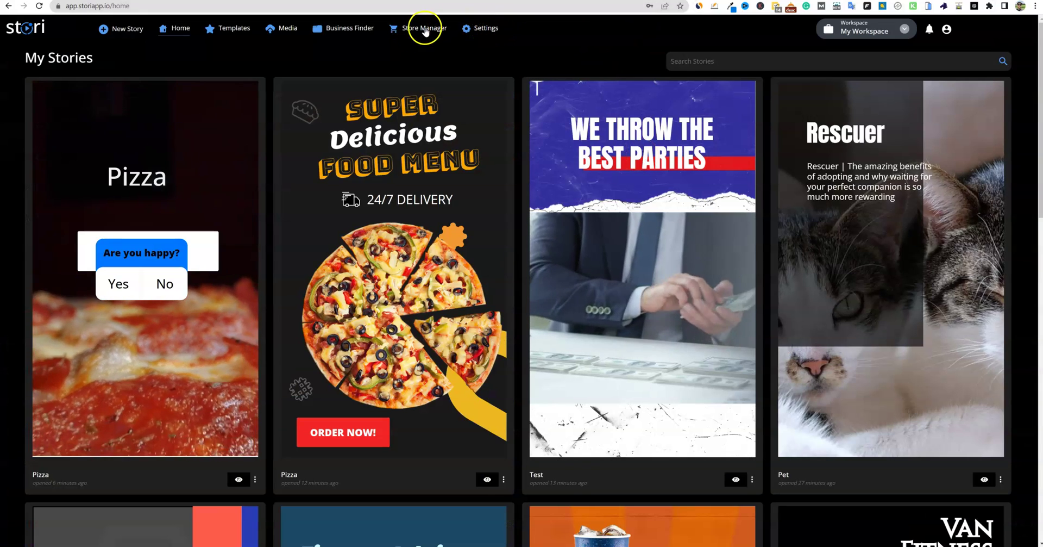
{"action": "left_click", "coordinate": [425, 32]}
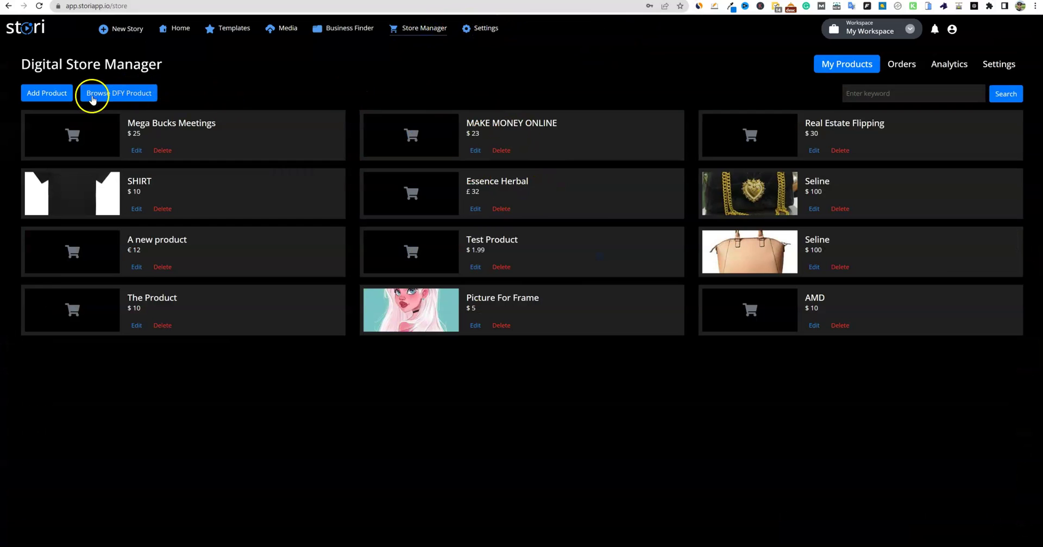
- Start a new product, then review Orders and Analytics (12 products, 3 orders, USD$ 208)
{"action": "left_click", "coordinate": [57, 95]}
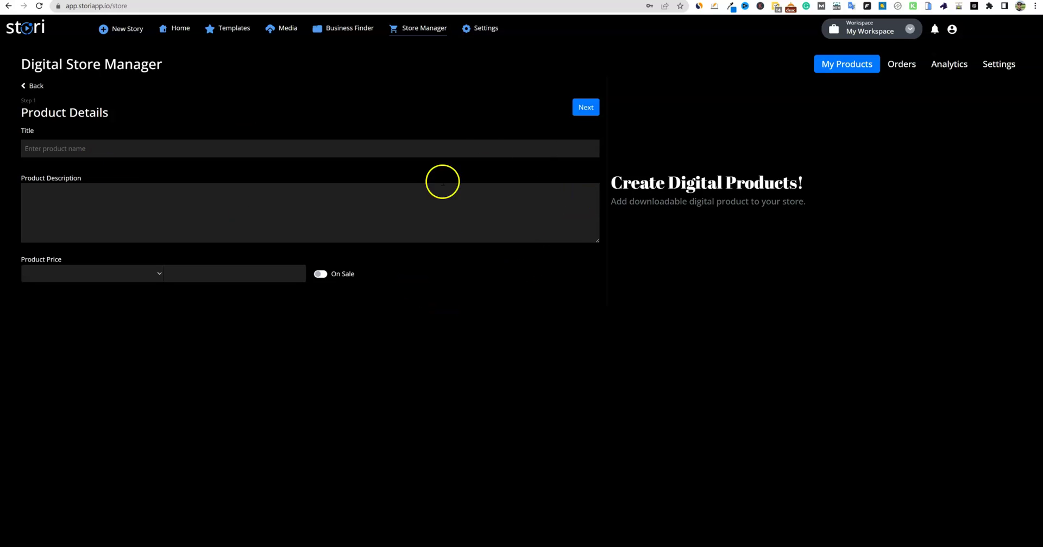
{"action": "left_click", "coordinate": [905, 66]}
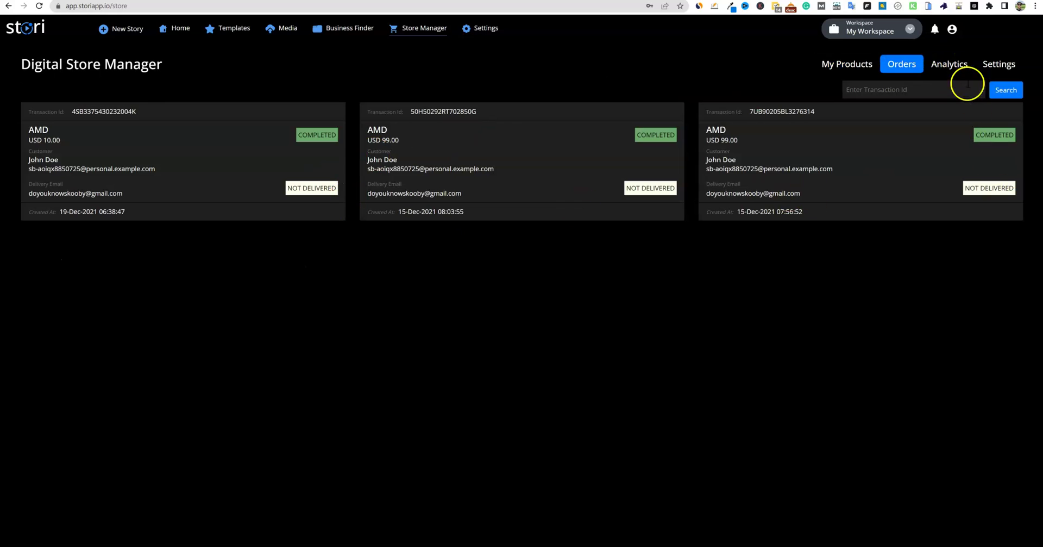
{"action": "left_click", "coordinate": [960, 68]}
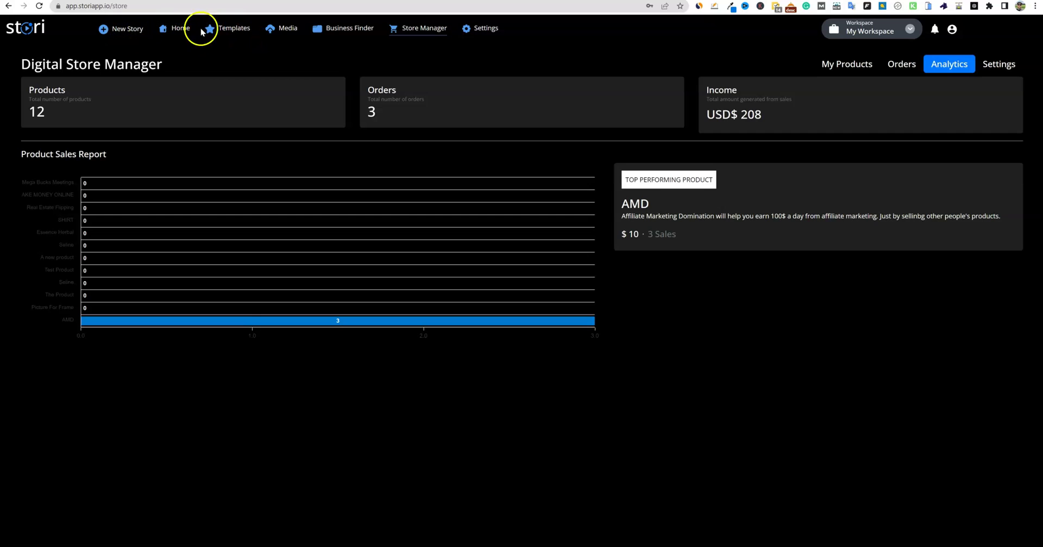
- Browse the Public Templates gallery, from party and law-firm promos to pet and photography designs
{"action": "left_click", "coordinate": [234, 30]}
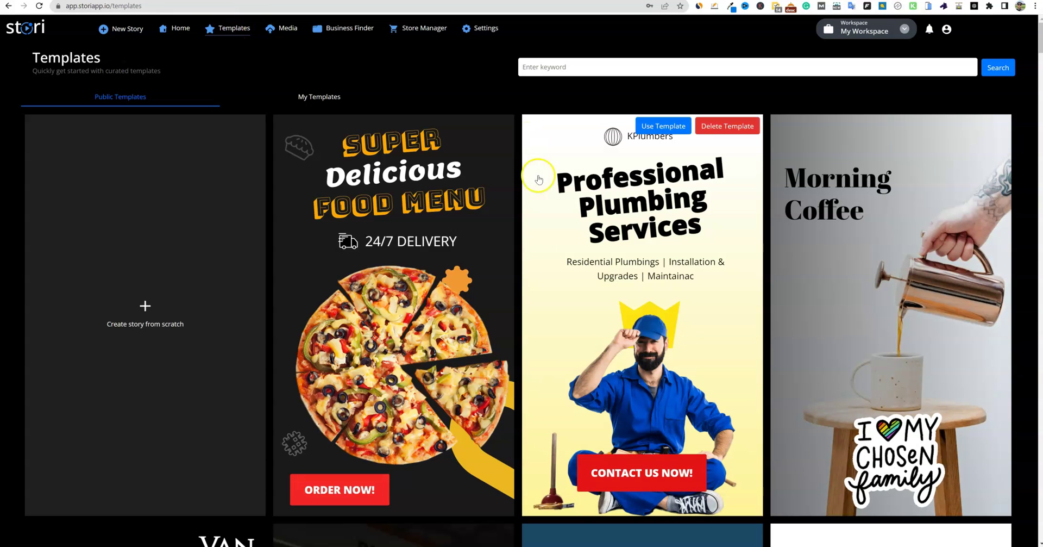
{"action": "scroll", "coordinate": [784, 311], "scroll_direction": "down", "scroll_amount": 9}
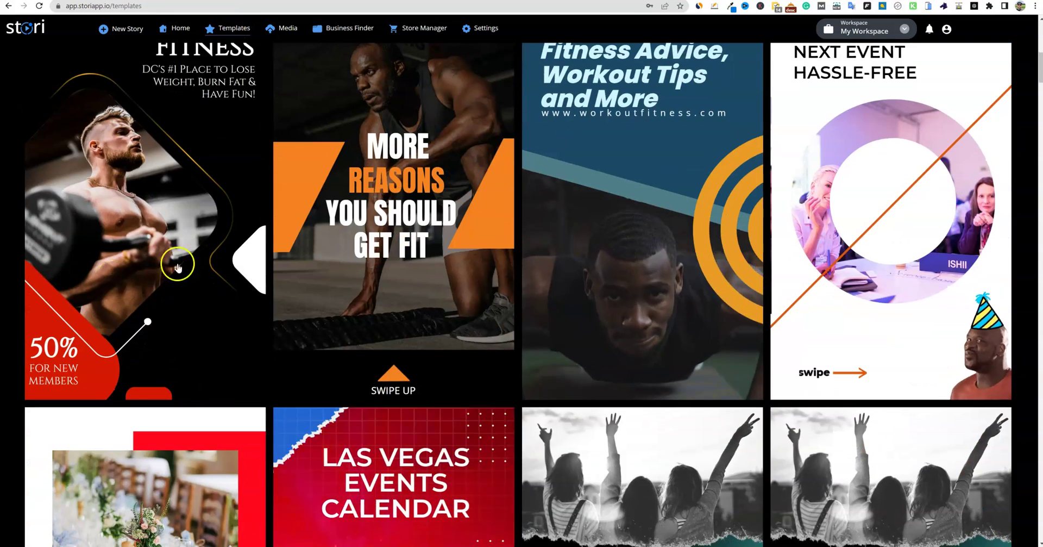
{"action": "scroll", "coordinate": [671, 283], "scroll_direction": "down", "scroll_amount": 8}
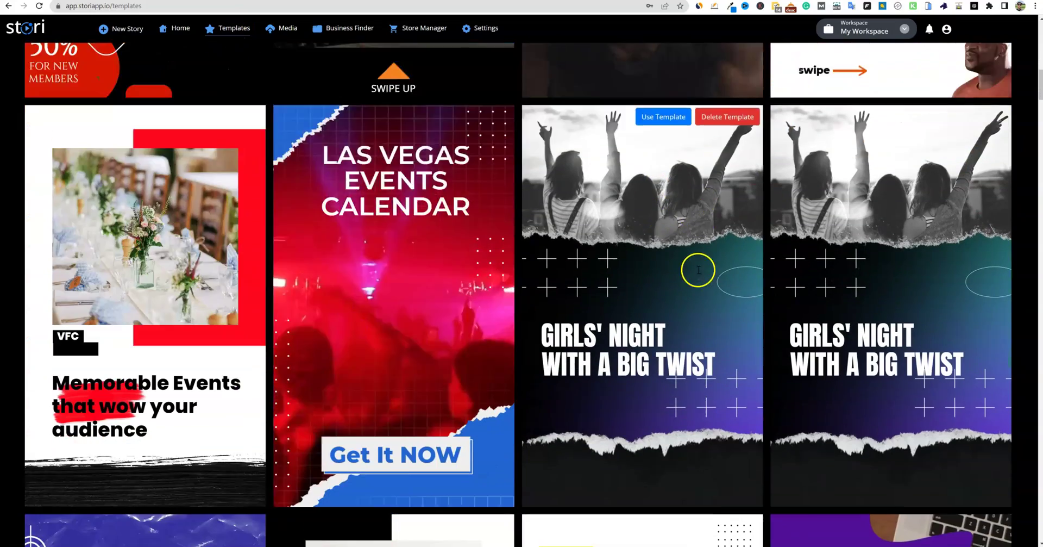
{"action": "scroll", "coordinate": [693, 267], "scroll_direction": "down", "scroll_amount": 11}
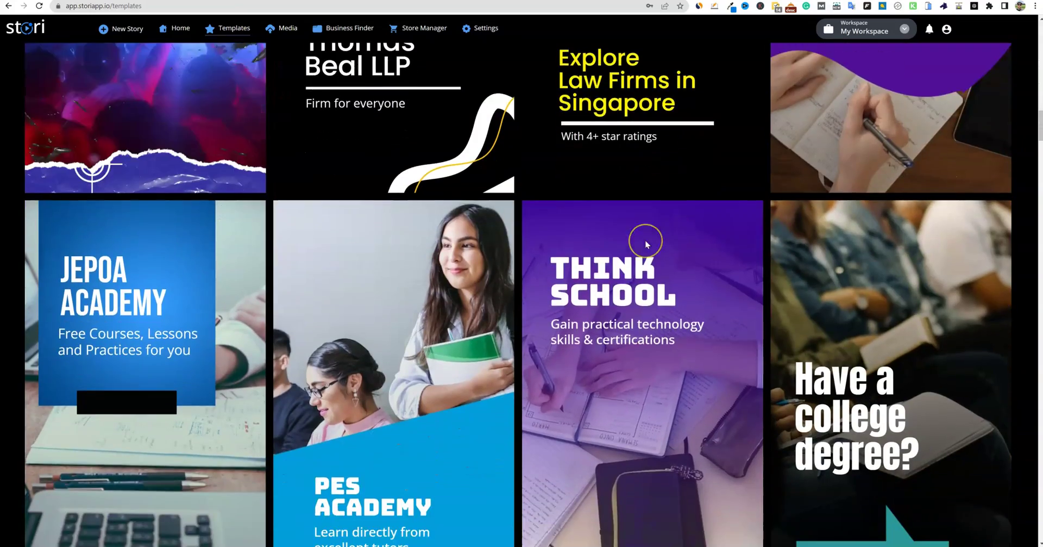
{"action": "scroll", "coordinate": [630, 247], "scroll_direction": "down", "scroll_amount": 2}
{"action": "scroll", "coordinate": [624, 248], "scroll_direction": "up", "scroll_amount": 7}
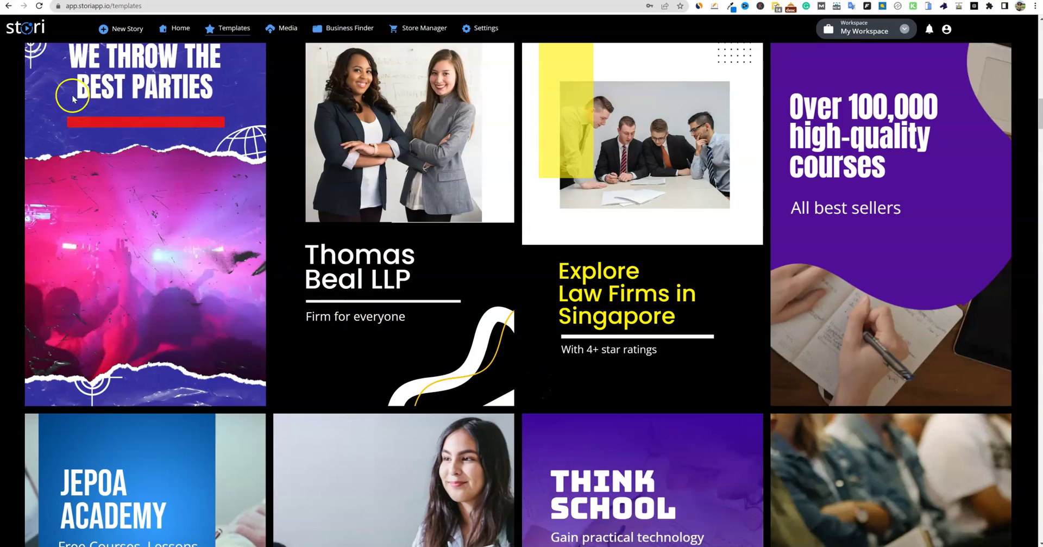
{"action": "scroll", "coordinate": [356, 287], "scroll_direction": "down", "scroll_amount": 12}
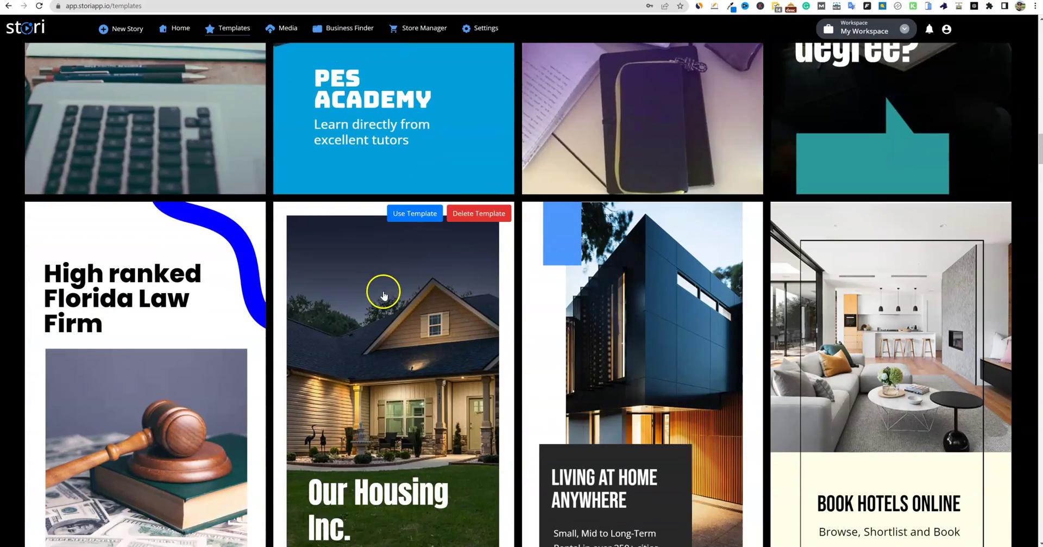
{"action": "scroll", "coordinate": [402, 293], "scroll_direction": "down", "scroll_amount": 5}
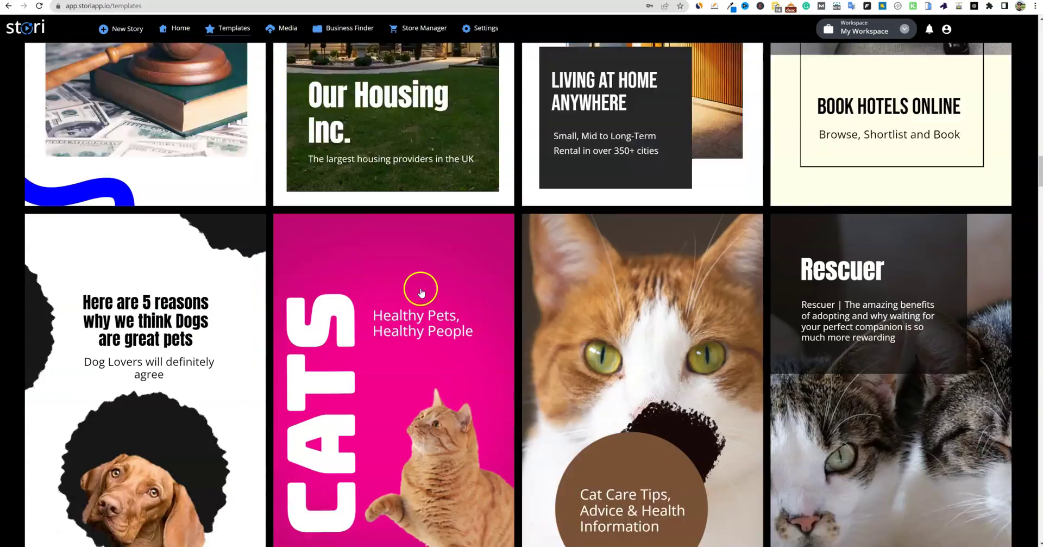
{"action": "scroll", "coordinate": [421, 292], "scroll_direction": "down", "scroll_amount": 10}
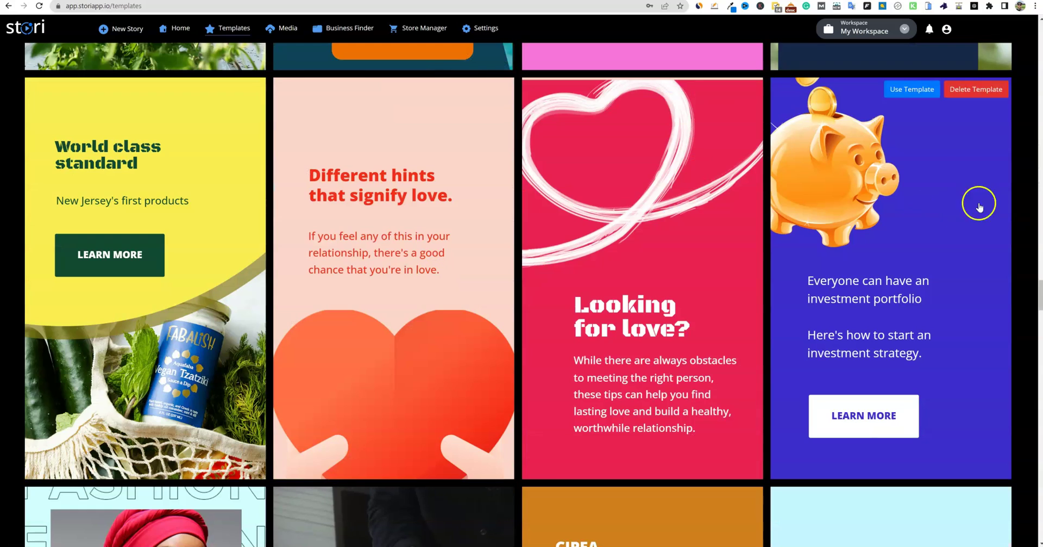
- Open the latest RealisticPay 'How to Make Big Money Online' post and copy its title up to 'Anything'
{"action": "left_click", "coordinate": [920, 91]}
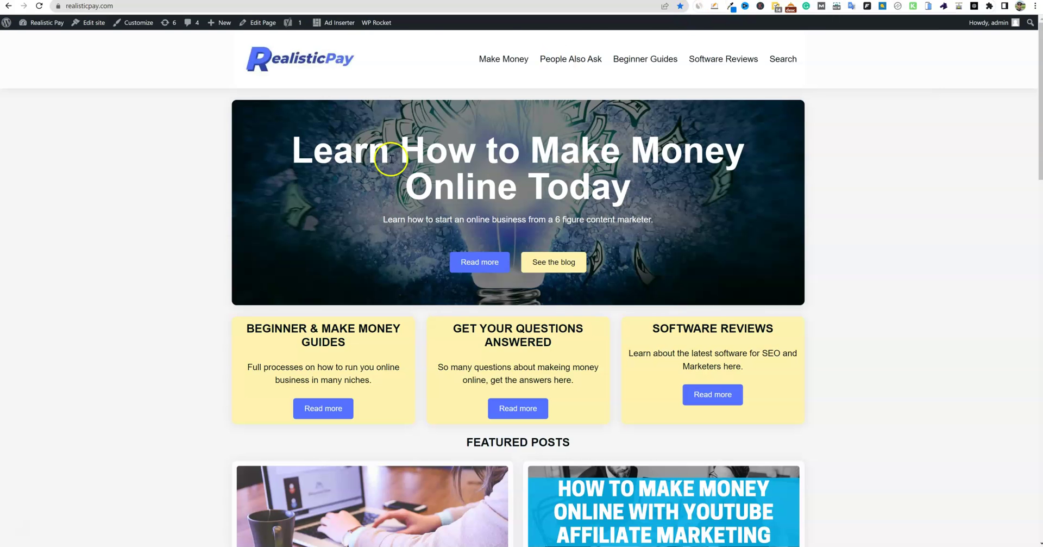
{"action": "scroll", "coordinate": [302, 363], "scroll_direction": "down", "scroll_amount": 10}
{"action": "left_click", "coordinate": [323, 371]}
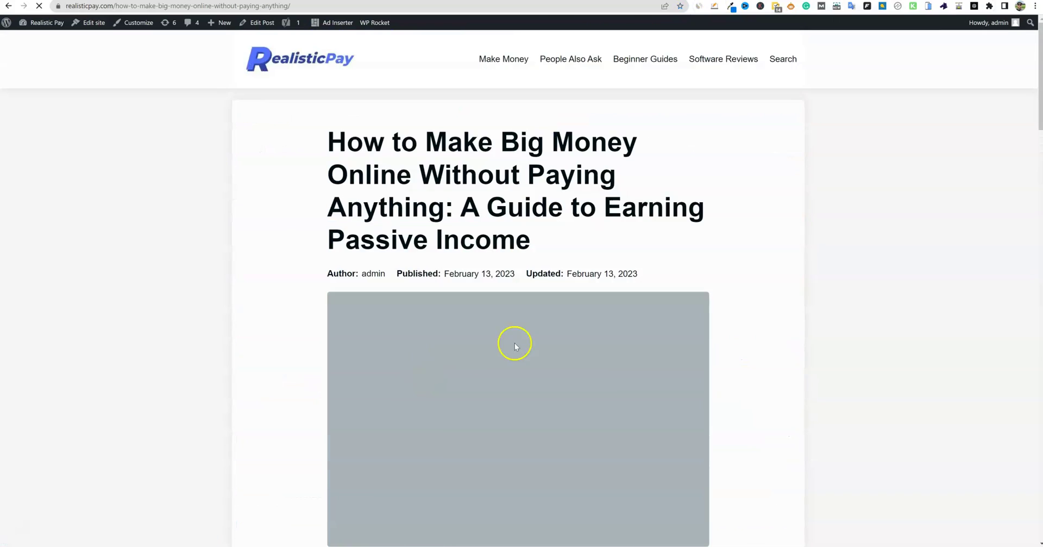
{"action": "left_click_drag", "start_coordinate": [328, 142], "coordinate": [445, 204]}
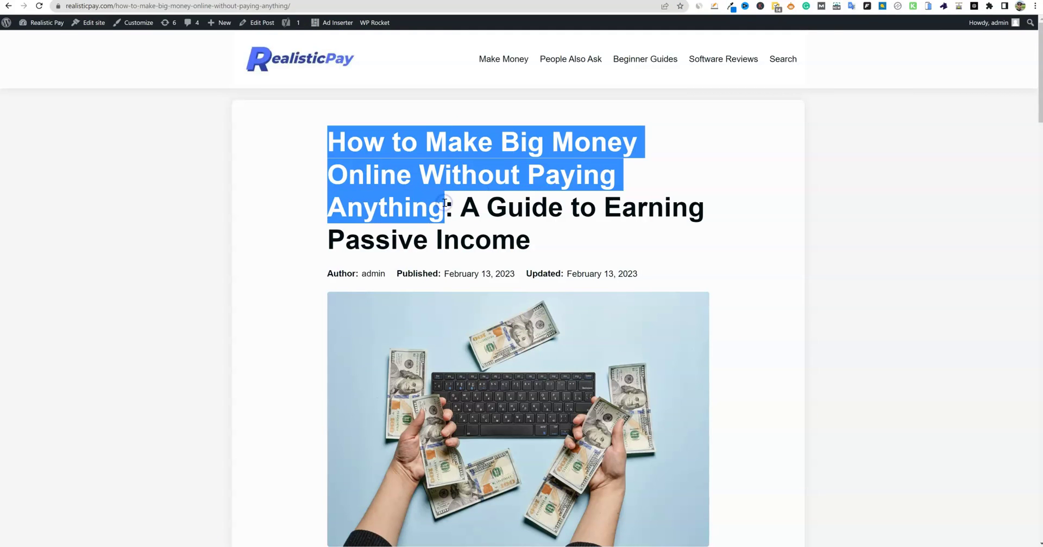
{"action": "key", "text": "ctrl+c"}
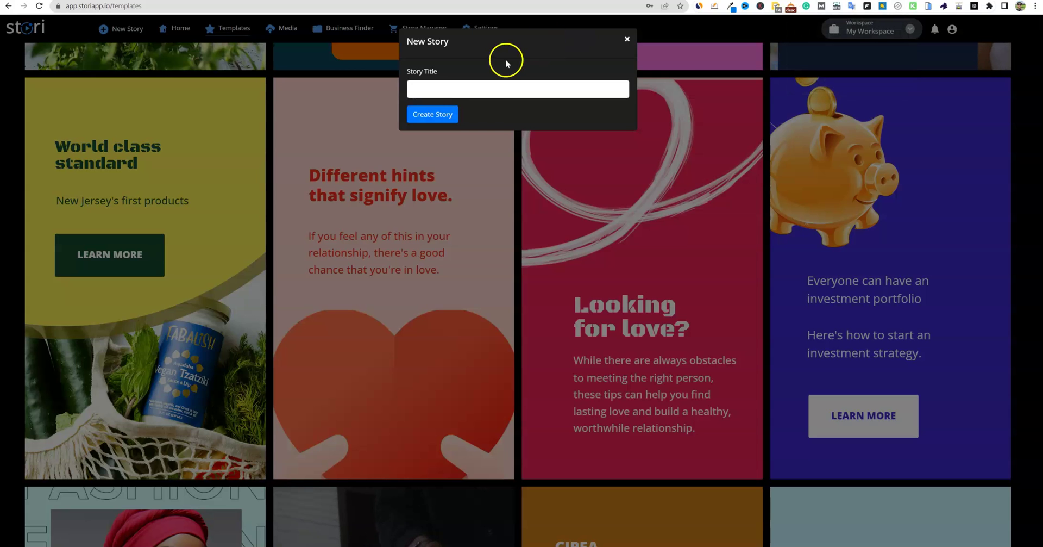
- Create a story titled 'How to Make Big Money Online Without Paying Anything' from the pasted title
{"action": "left_click", "coordinate": [492, 88]}
{"action": "key", "text": "ctrl+v"}
{"action": "left_click", "coordinate": [434, 114]}
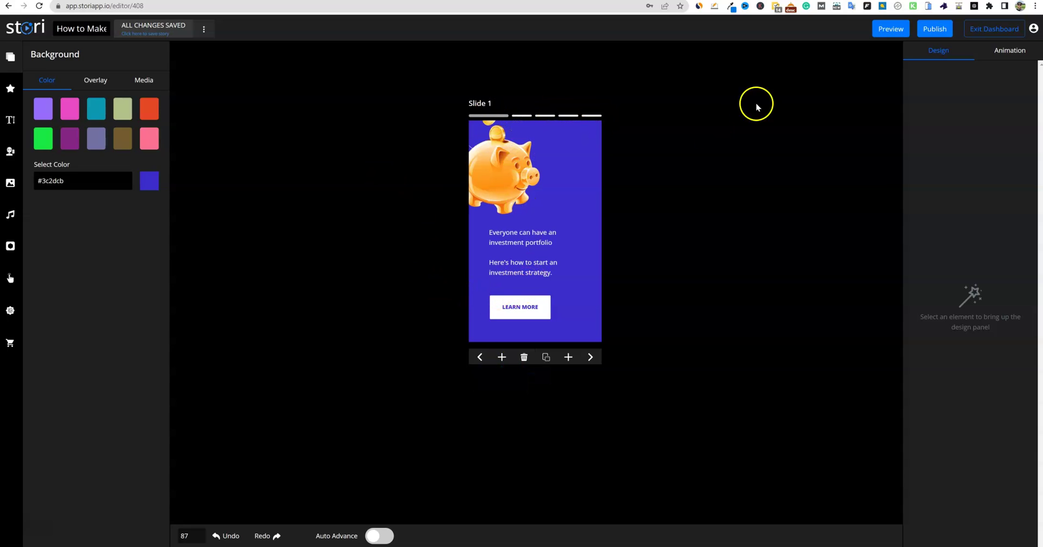
- Look through the publish settings' Meta Tags, Analytics and Story Validation checks, then close them to return to Slide 1
{"action": "left_click", "coordinate": [936, 30]}
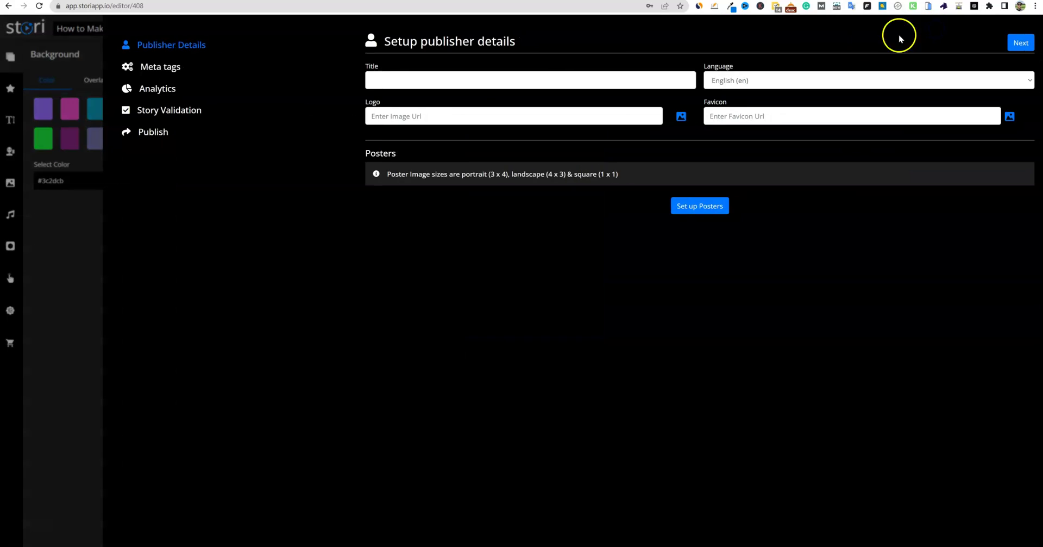
{"action": "left_click", "coordinate": [165, 69]}
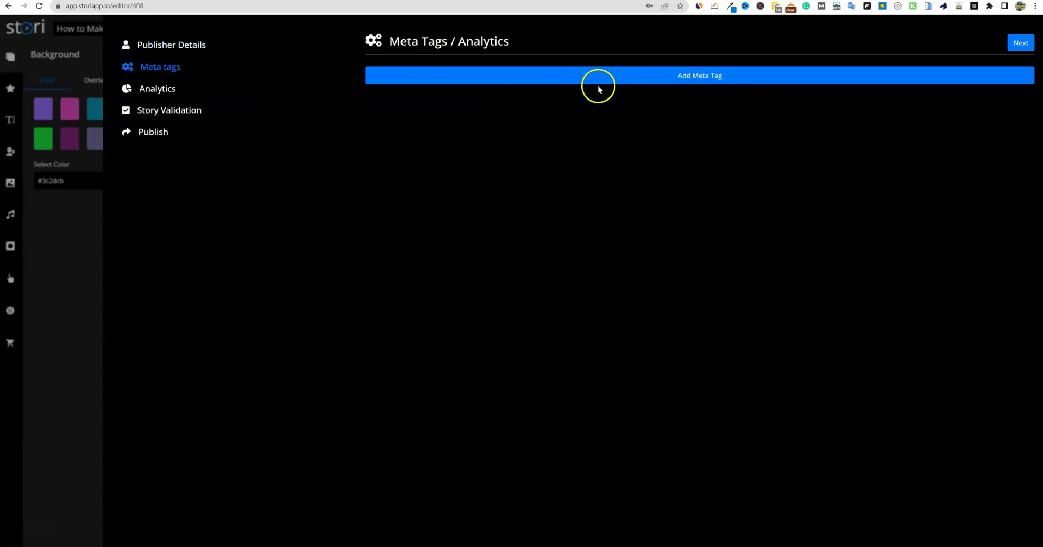
{"action": "left_click", "coordinate": [140, 50]}
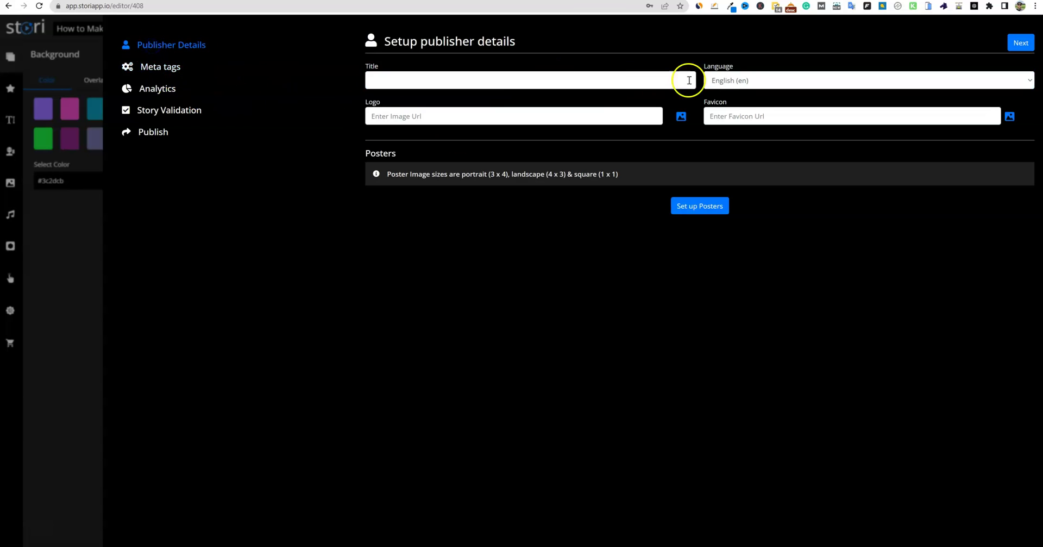
{"action": "left_click", "coordinate": [157, 89]}
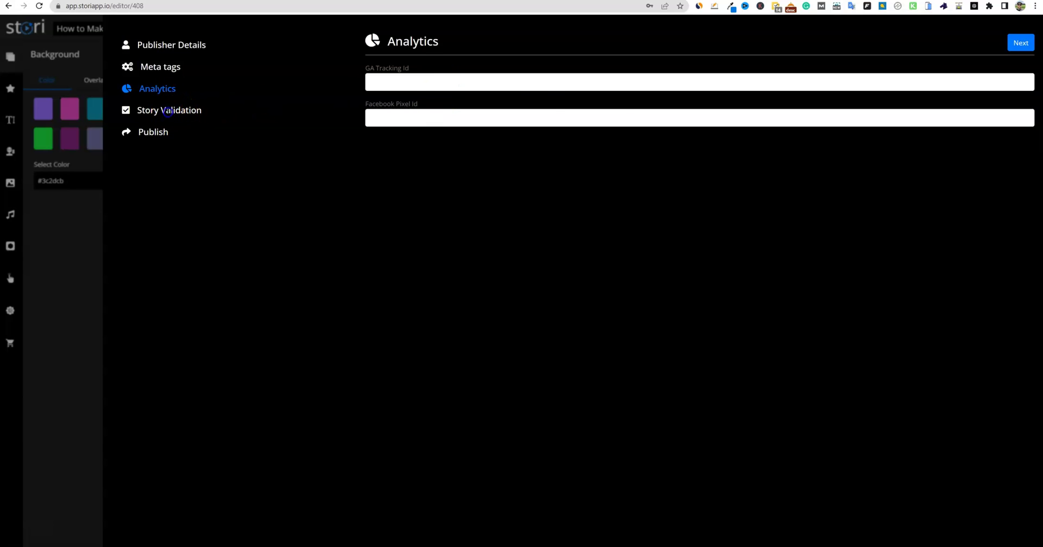
{"action": "left_click", "coordinate": [168, 111]}
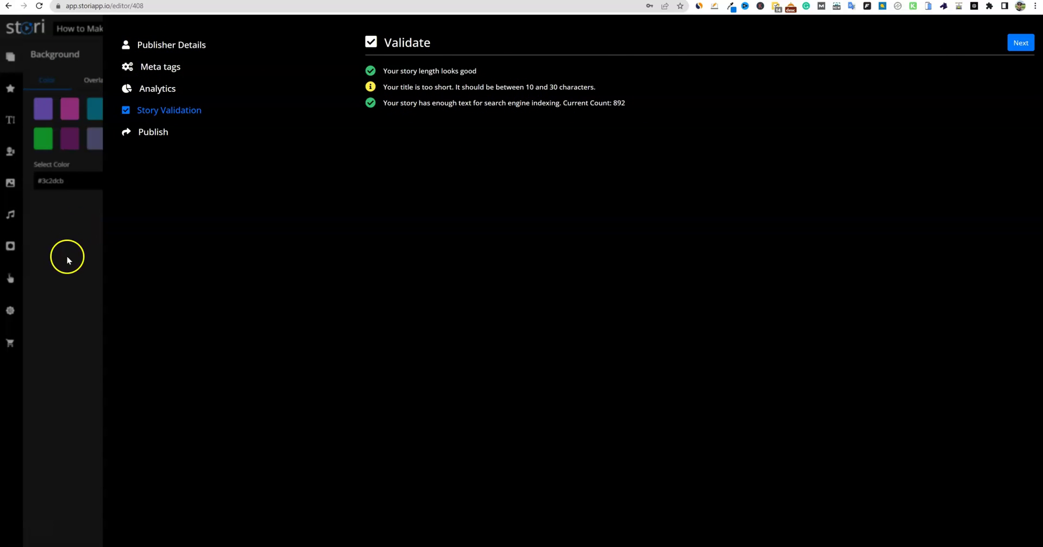
{"action": "left_click", "coordinate": [76, 205]}
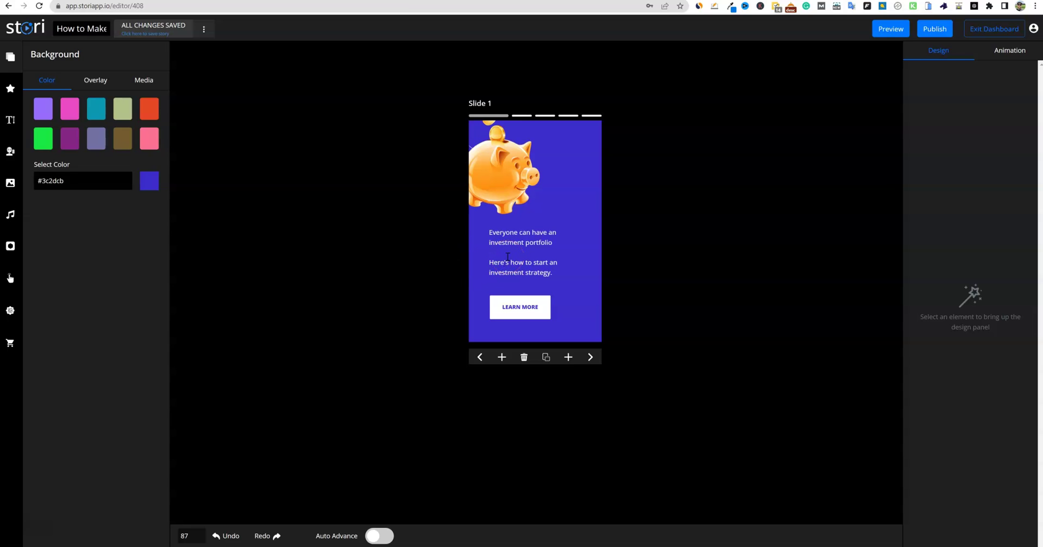
- Try several background colour swatches for Slide 1, settling on purple
{"action": "left_click", "coordinate": [103, 114]}
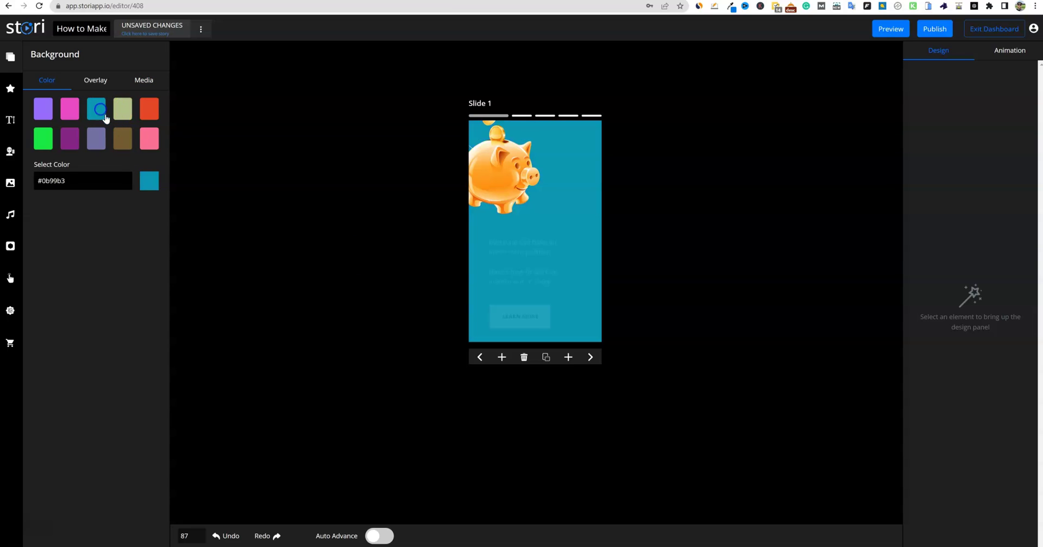
{"action": "left_click", "coordinate": [74, 142]}
{"action": "left_click", "coordinate": [97, 139]}
{"action": "left_click", "coordinate": [124, 140]}
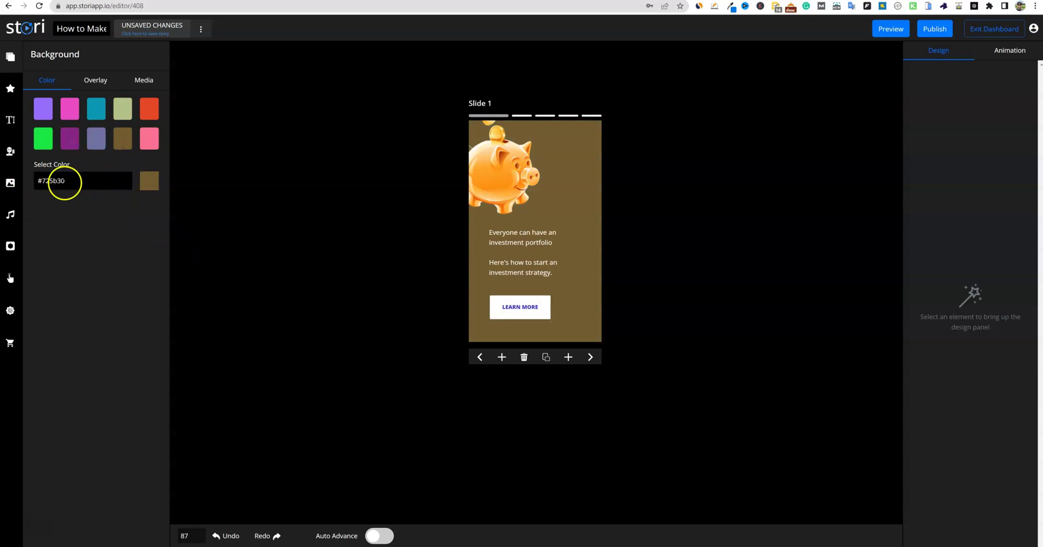
{"action": "left_click", "coordinate": [43, 138]}
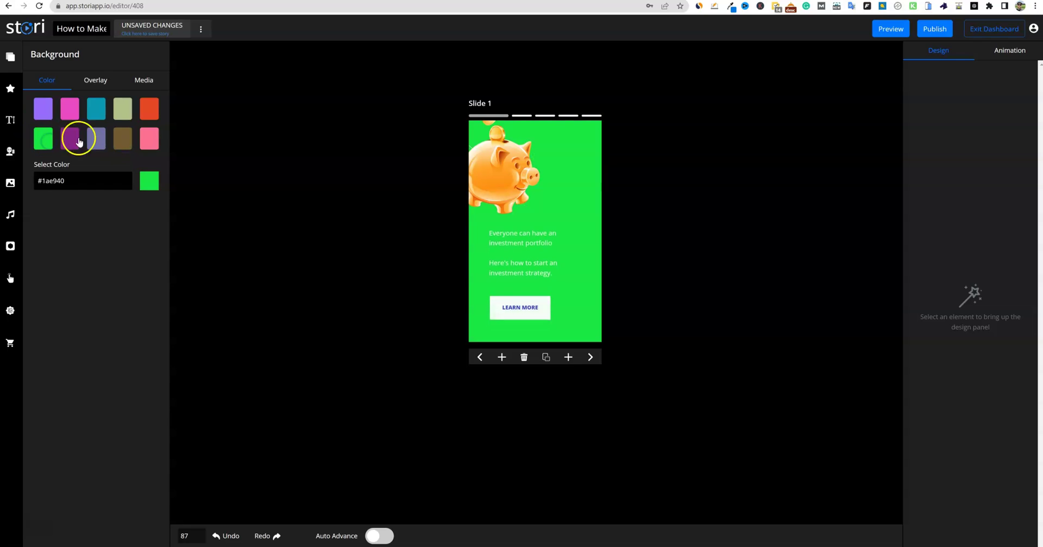
{"action": "left_click", "coordinate": [97, 108]}
{"action": "left_click", "coordinate": [43, 109]}
- Add the dark gradient overlay at about 0.45 opacity
{"action": "left_click", "coordinate": [95, 80]}
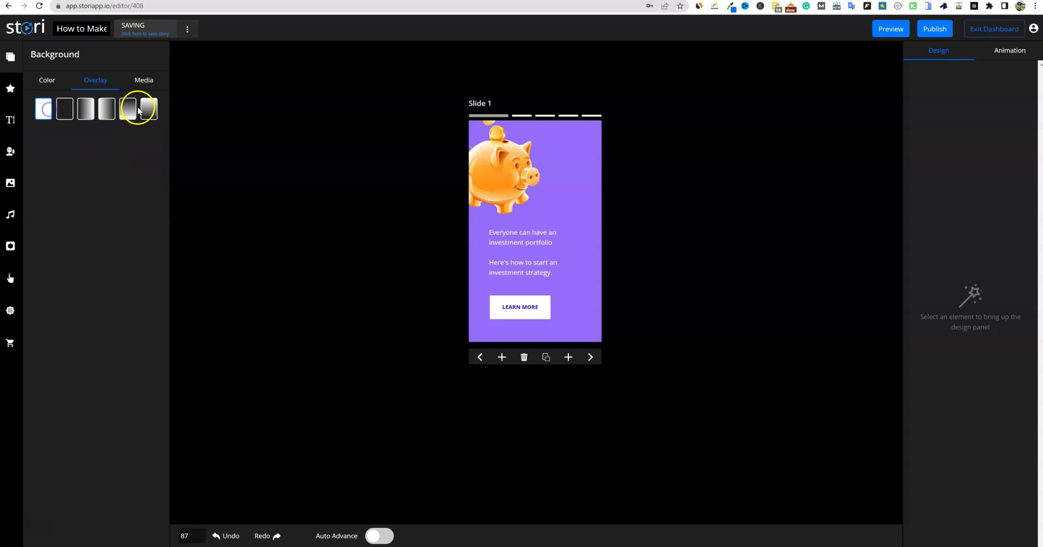
{"action": "left_click", "coordinate": [140, 111]}
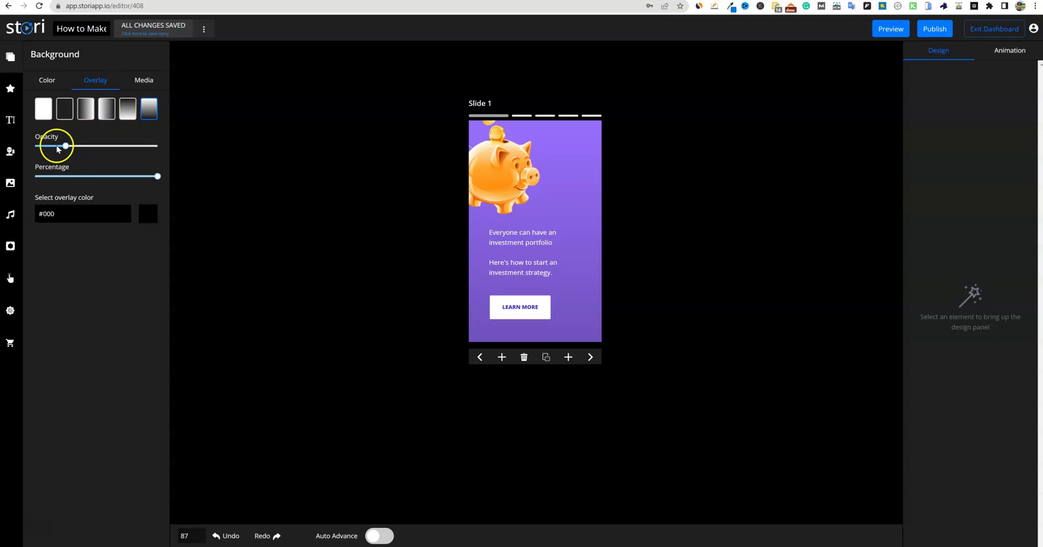
{"action": "left_click_drag", "start_coordinate": [64, 146], "coordinate": [90, 148]}
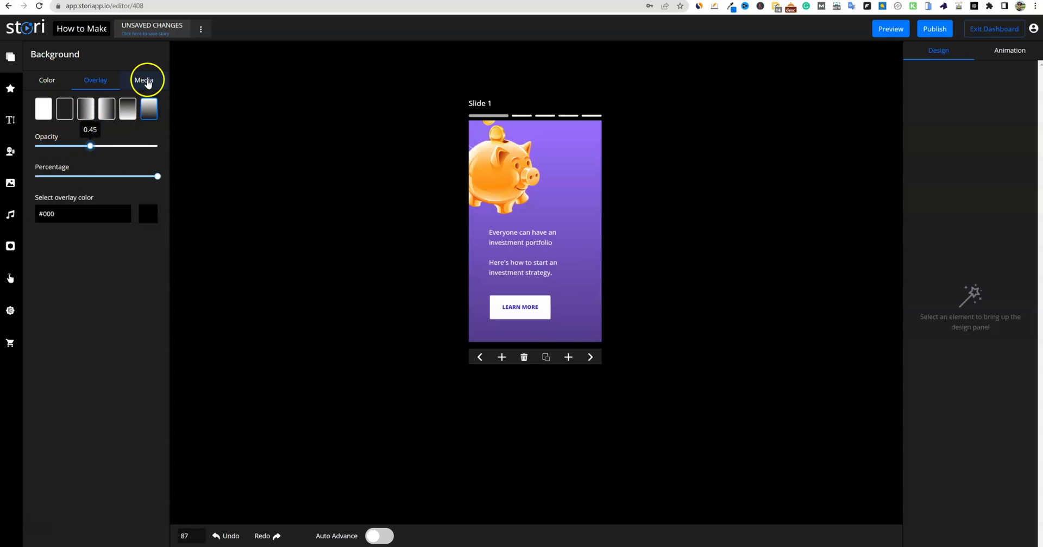
- Search background images for 'youtube' and apply the YouTube phone photo
{"action": "left_click", "coordinate": [146, 82]}
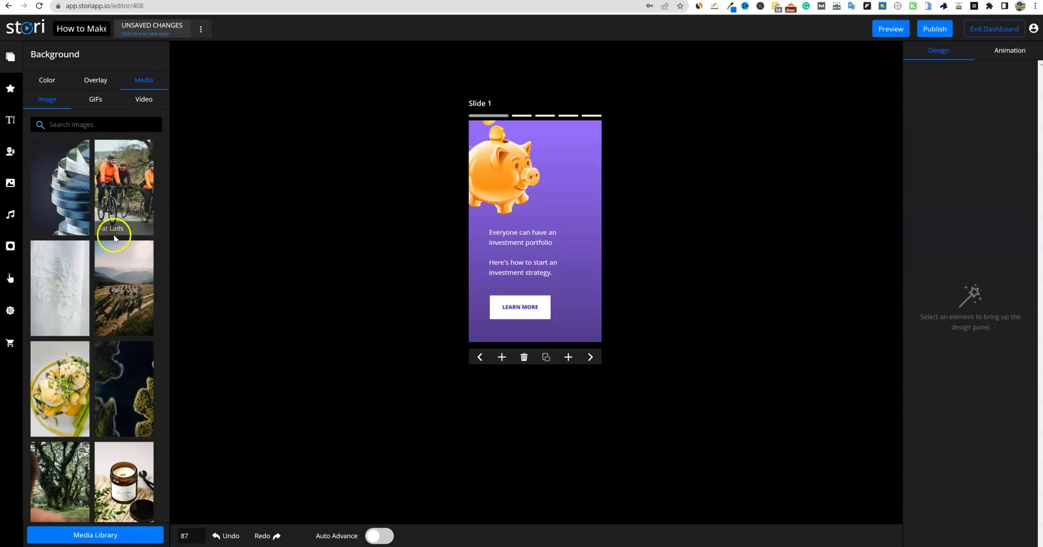
{"action": "left_click", "coordinate": [70, 124]}
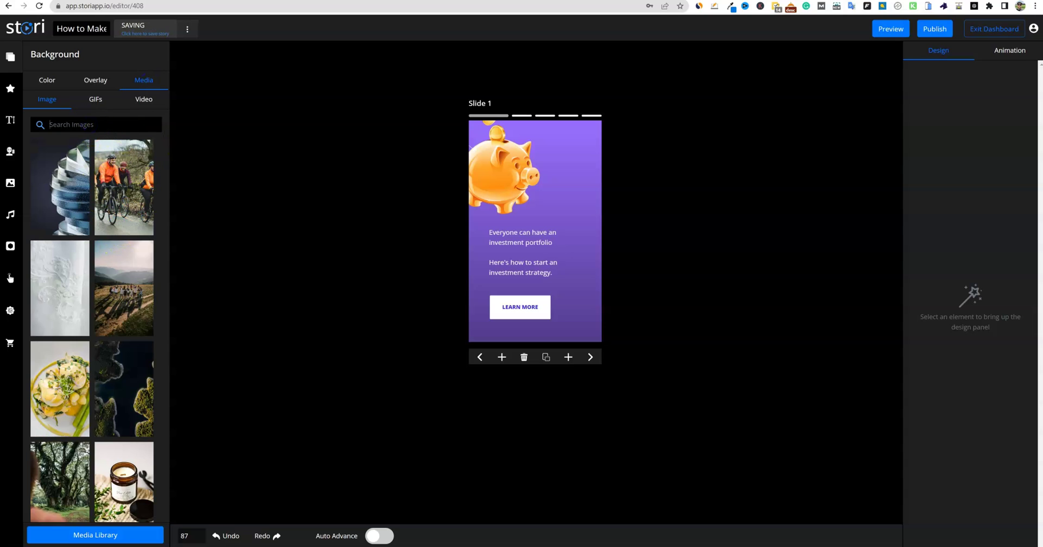
{"action": "type", "text": "youtube"}
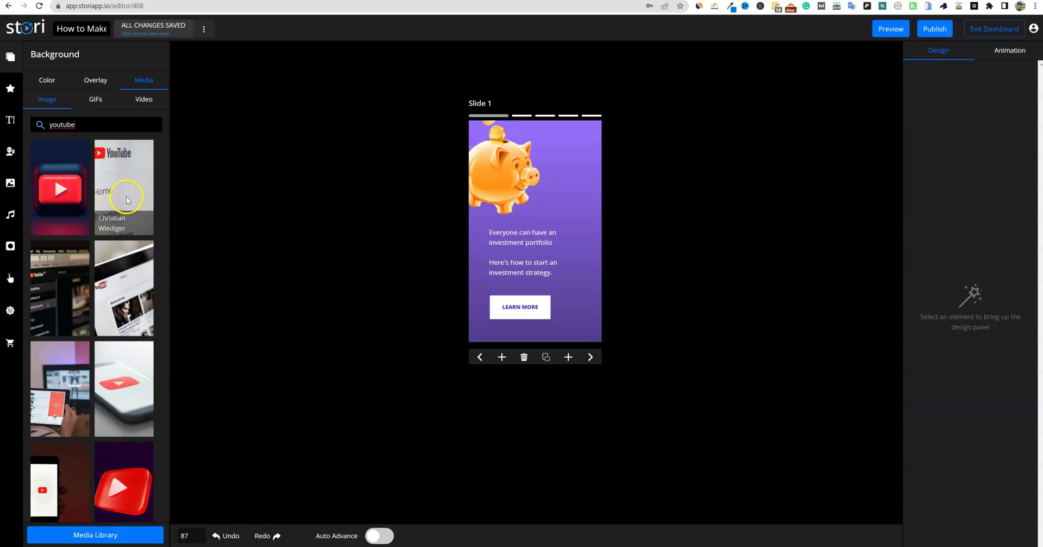
{"action": "left_click", "coordinate": [121, 392]}
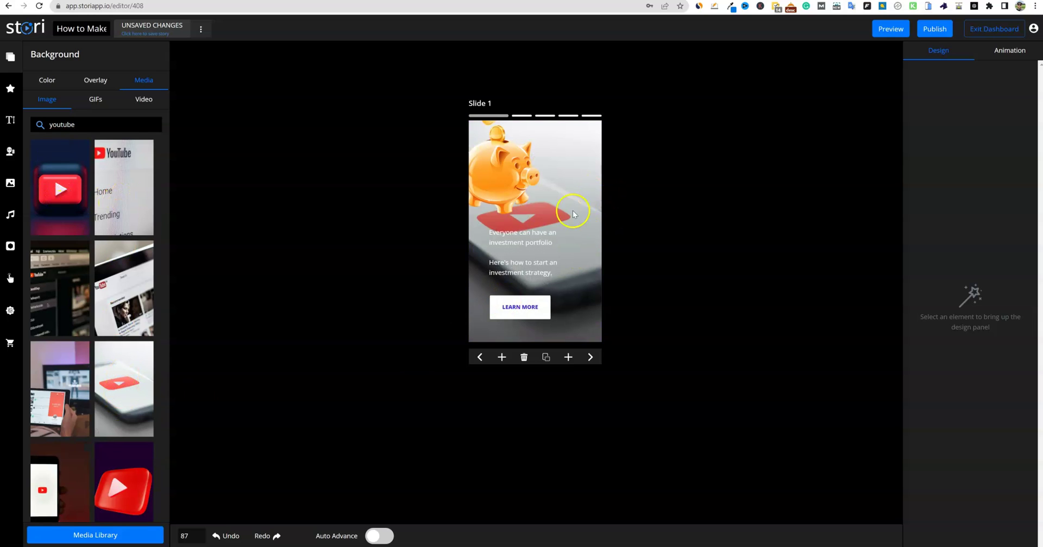
- Delete the piggy bank image and switch the background to the red play-button photo
{"action": "left_click", "coordinate": [507, 172]}
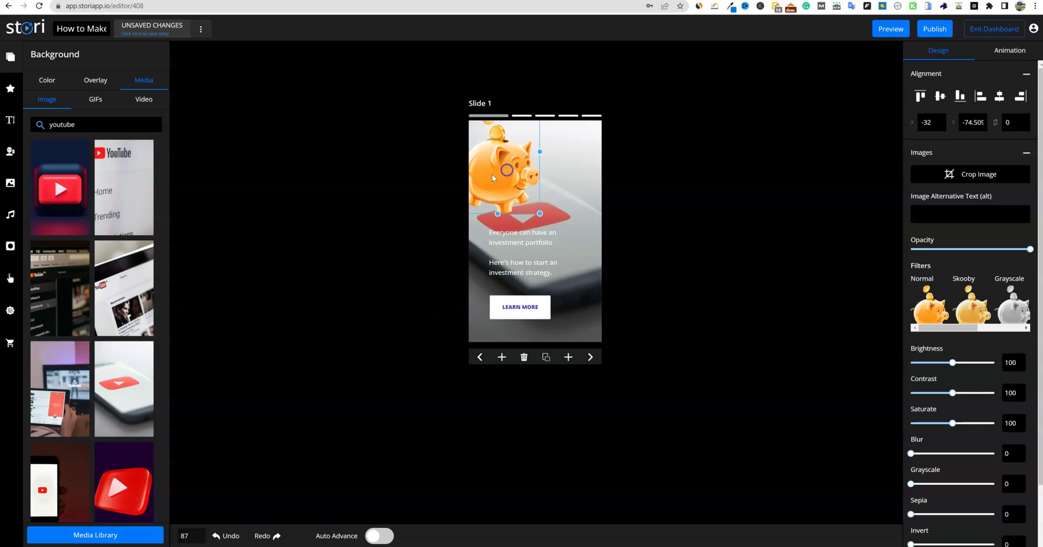
{"action": "left_click_drag", "start_coordinate": [504, 172], "coordinate": [515, 181]}
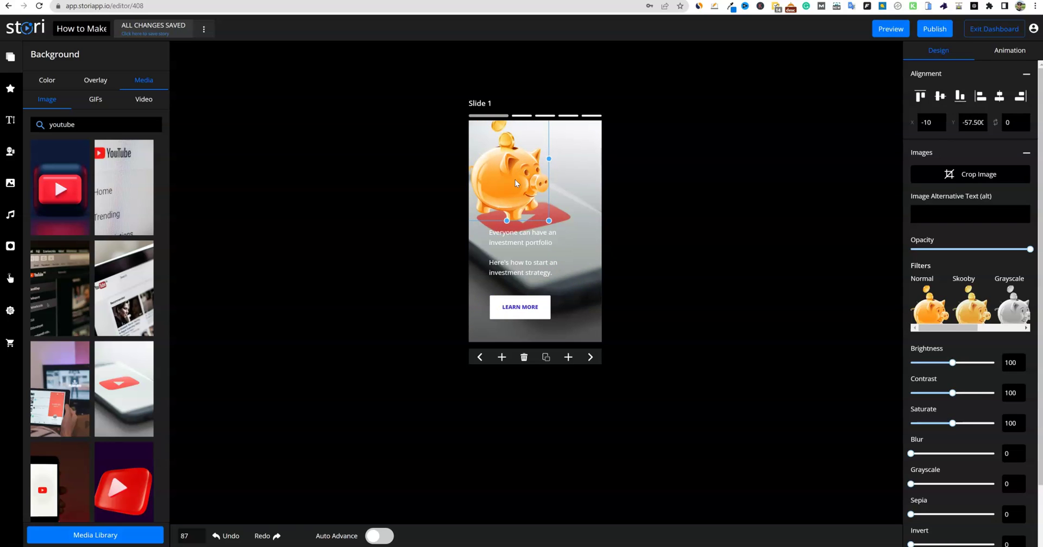
{"action": "right_click", "coordinate": [524, 187]}
{"action": "left_click", "coordinate": [531, 195]}
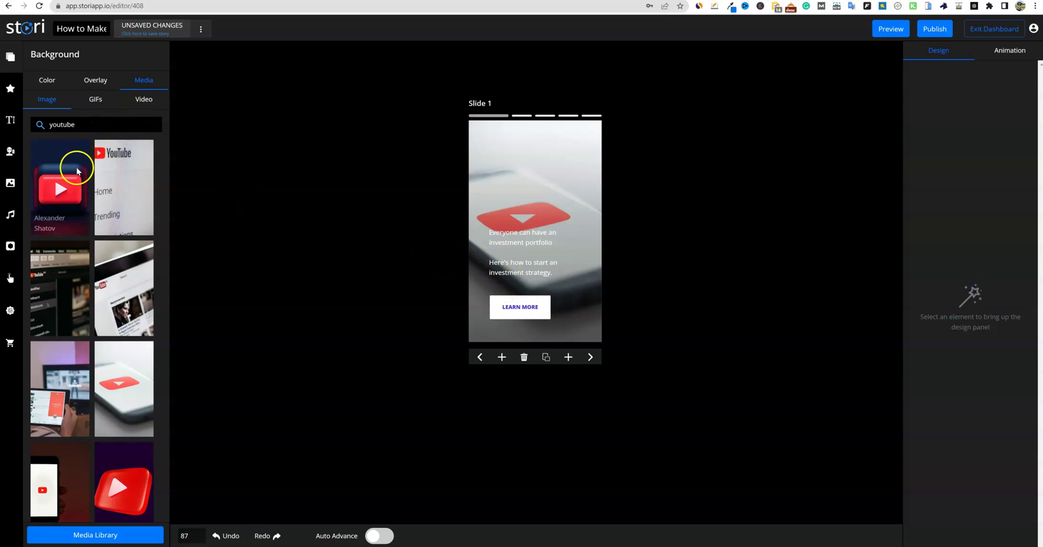
{"action": "left_click", "coordinate": [71, 188]}
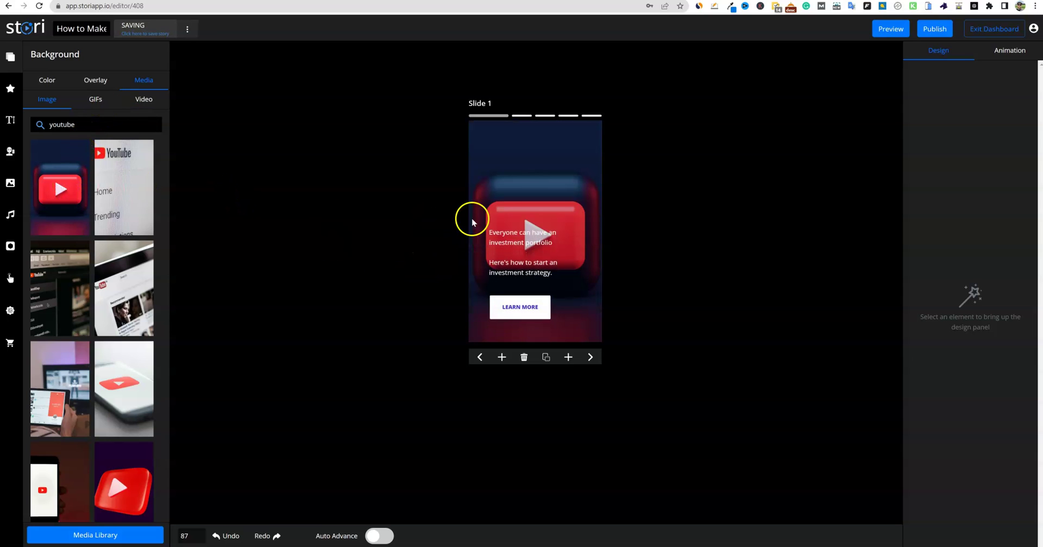
{"action": "left_click", "coordinate": [48, 80]}
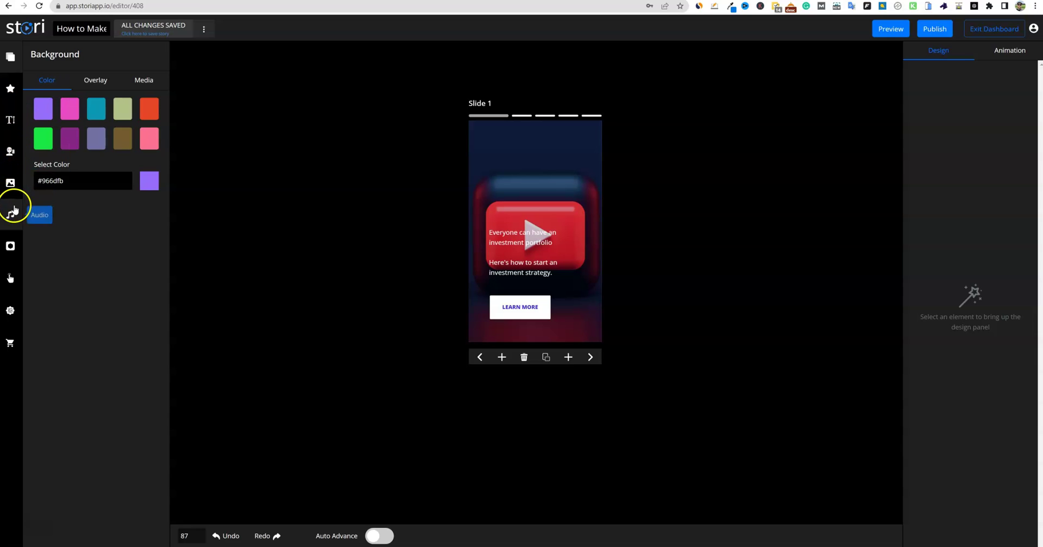
- Generate Text to Image results for the prompt 'money' from the Engage panel
{"action": "left_click", "coordinate": [9, 278]}
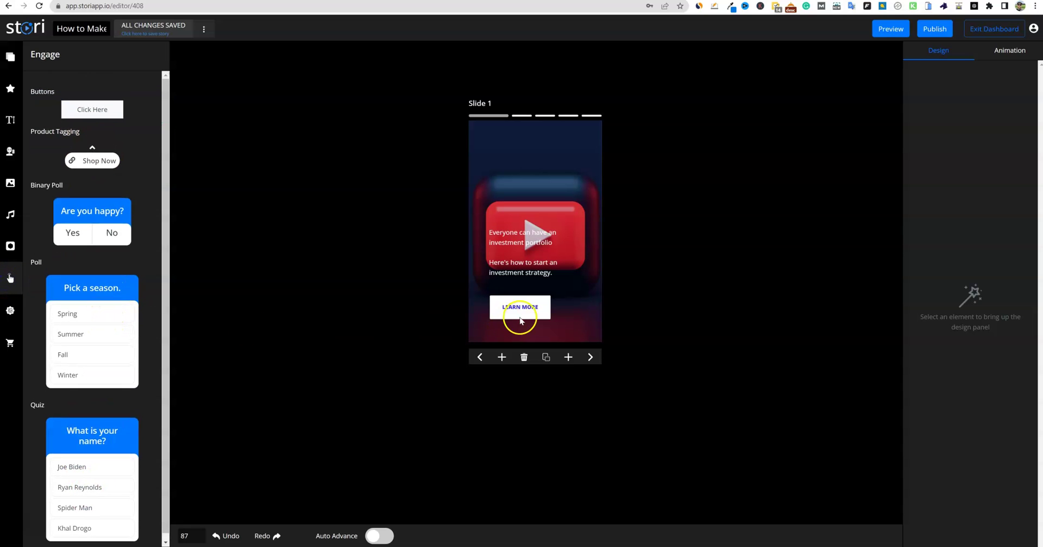
{"action": "left_click", "coordinate": [10, 310]}
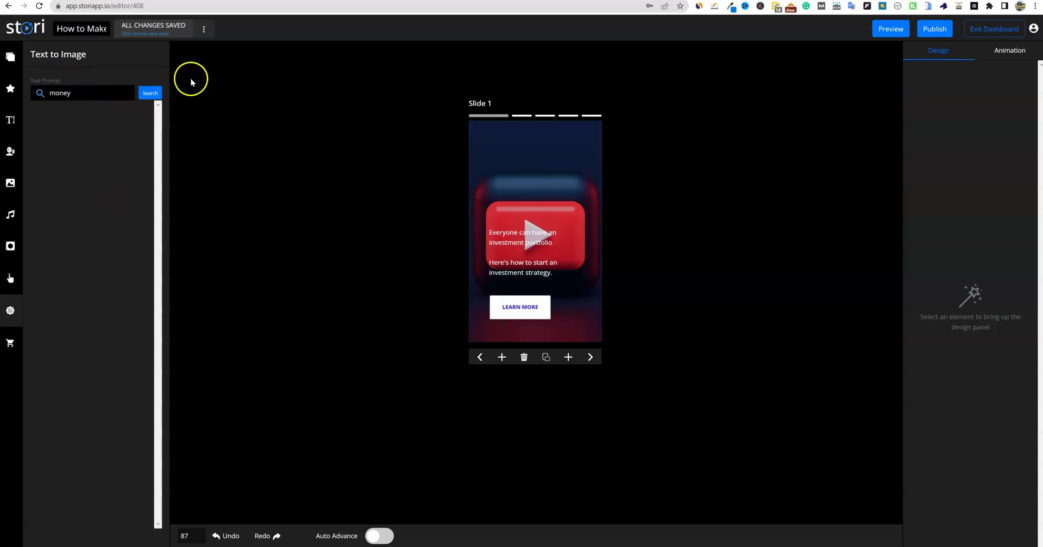
{"action": "left_click", "coordinate": [150, 92]}
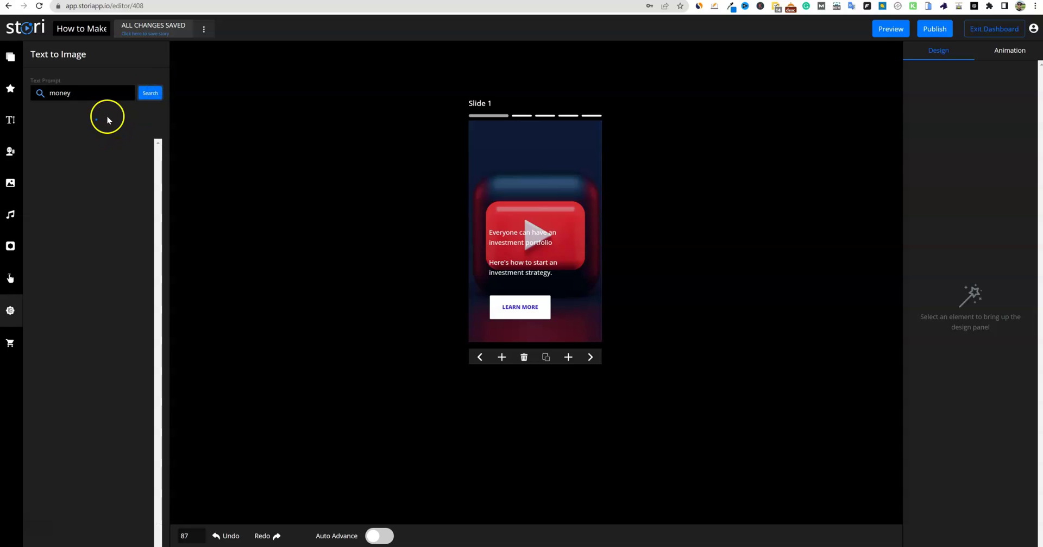